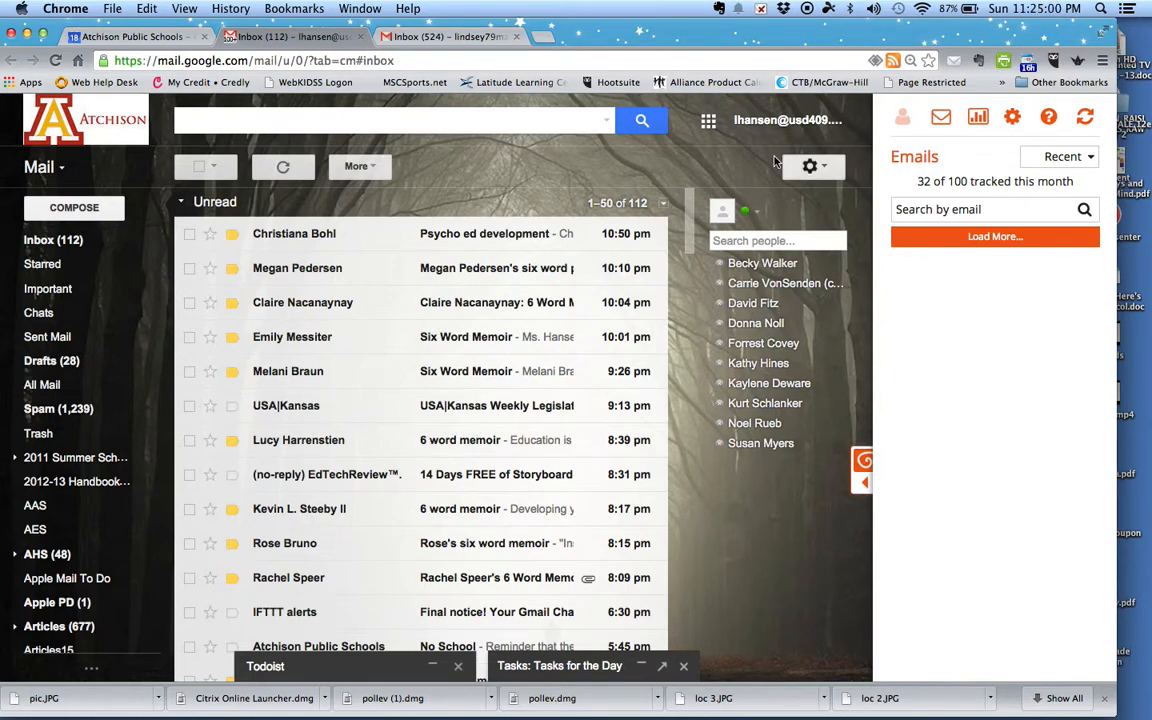
Step: Open the Google apps launcher from the Gmail inbox
left_click(707, 121)
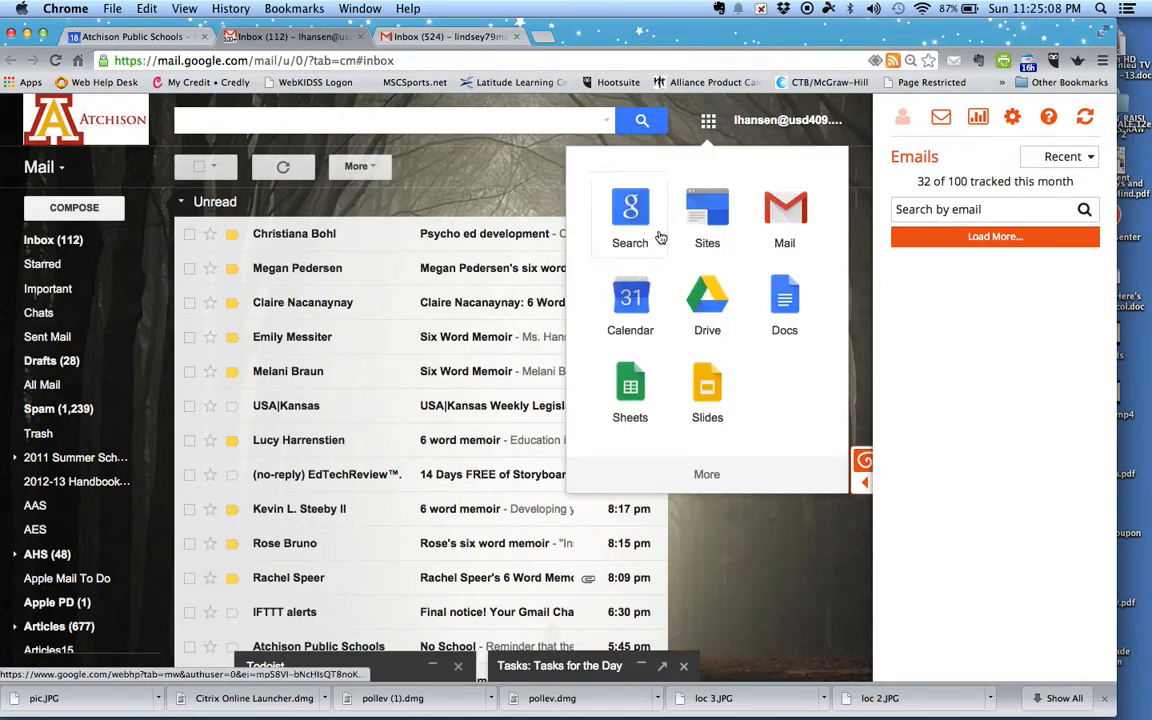
Step: Open Google Calendar from the launcher and hide the AHS Hourly Sub calendar
left_click(631, 305)
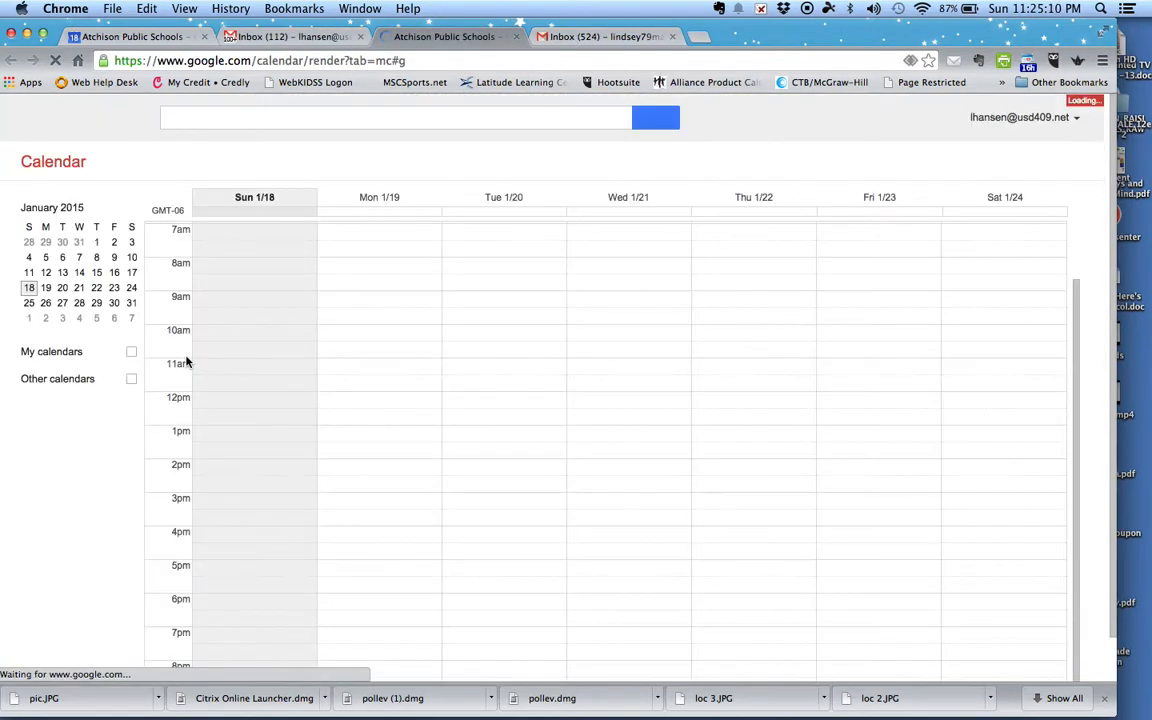
left_click(73, 393)
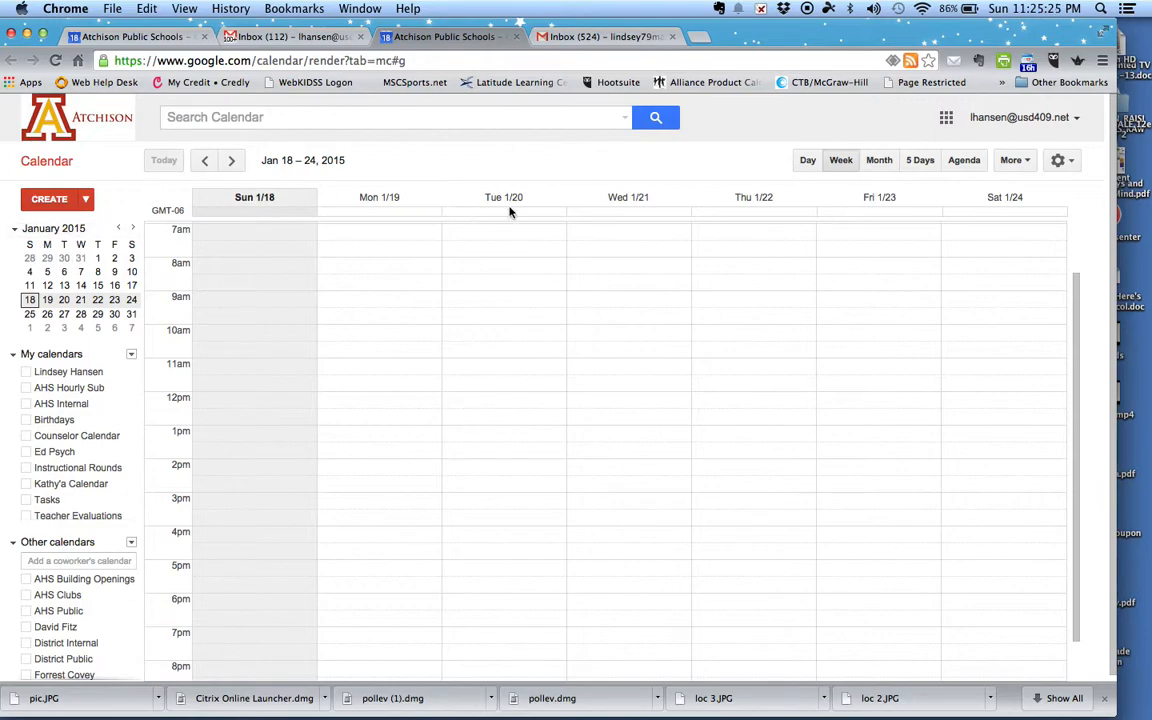
Step: Try the Day, Week, Month, 5 Days and Agenda views, ending on Day for Jan 18
left_click(809, 161)
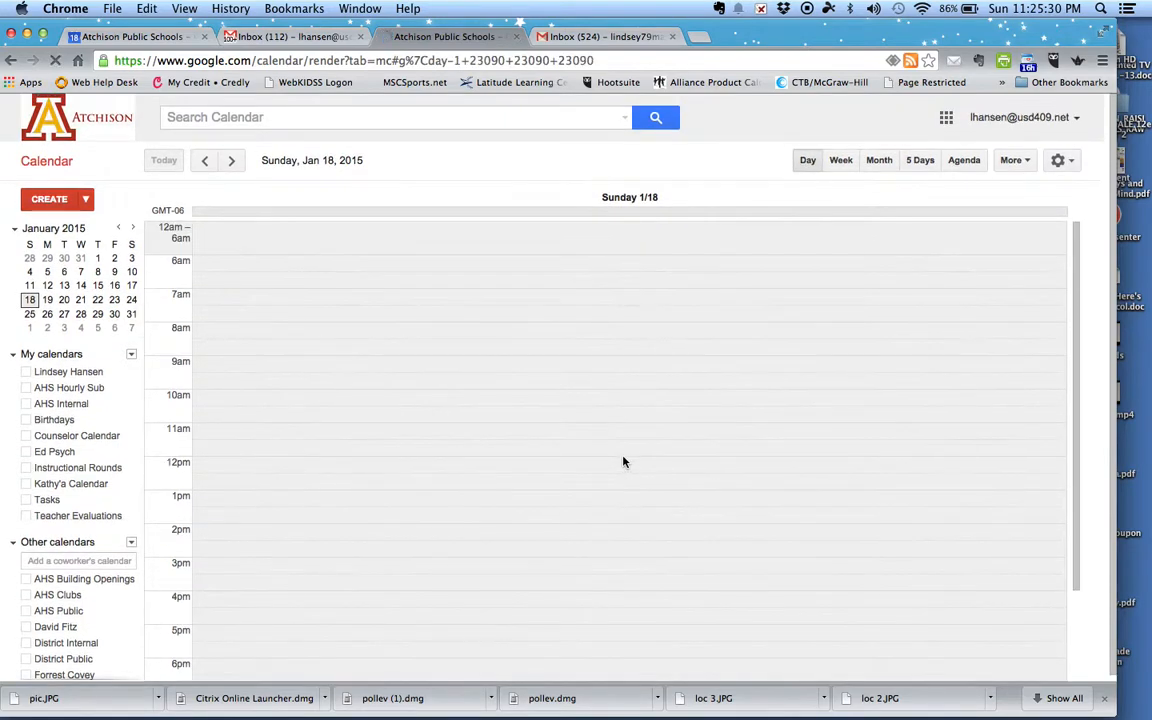
left_click(843, 167)
scroll(591, 395, "down", 1)
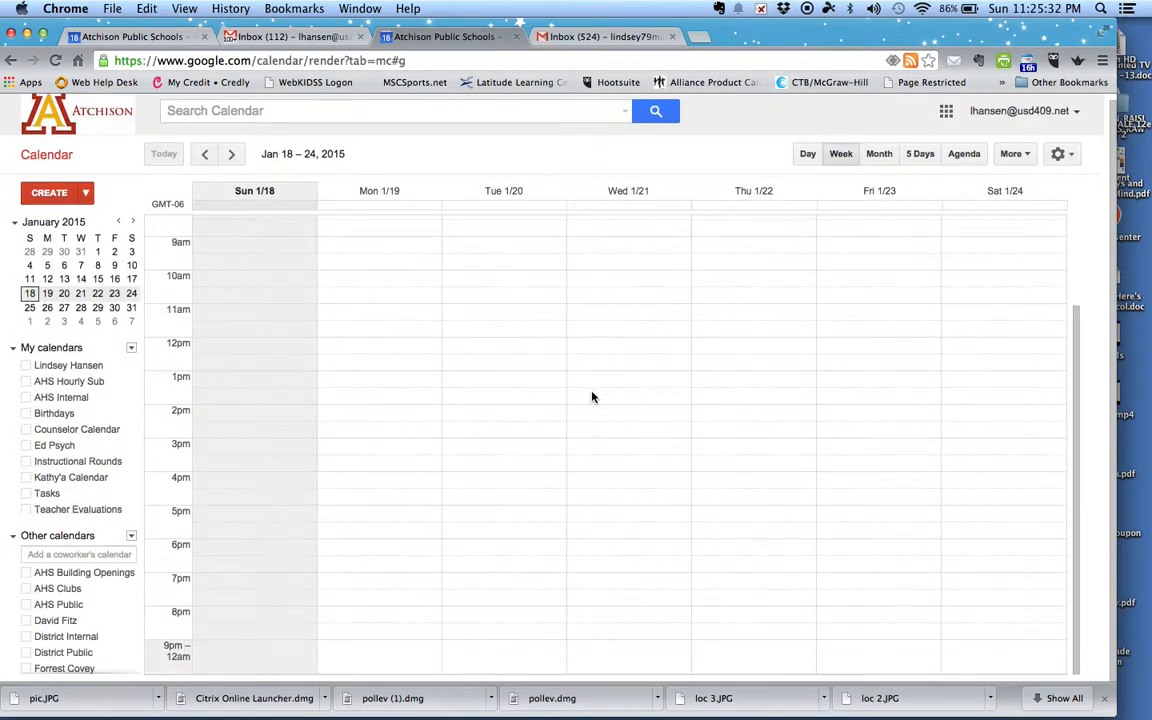
left_click(879, 154)
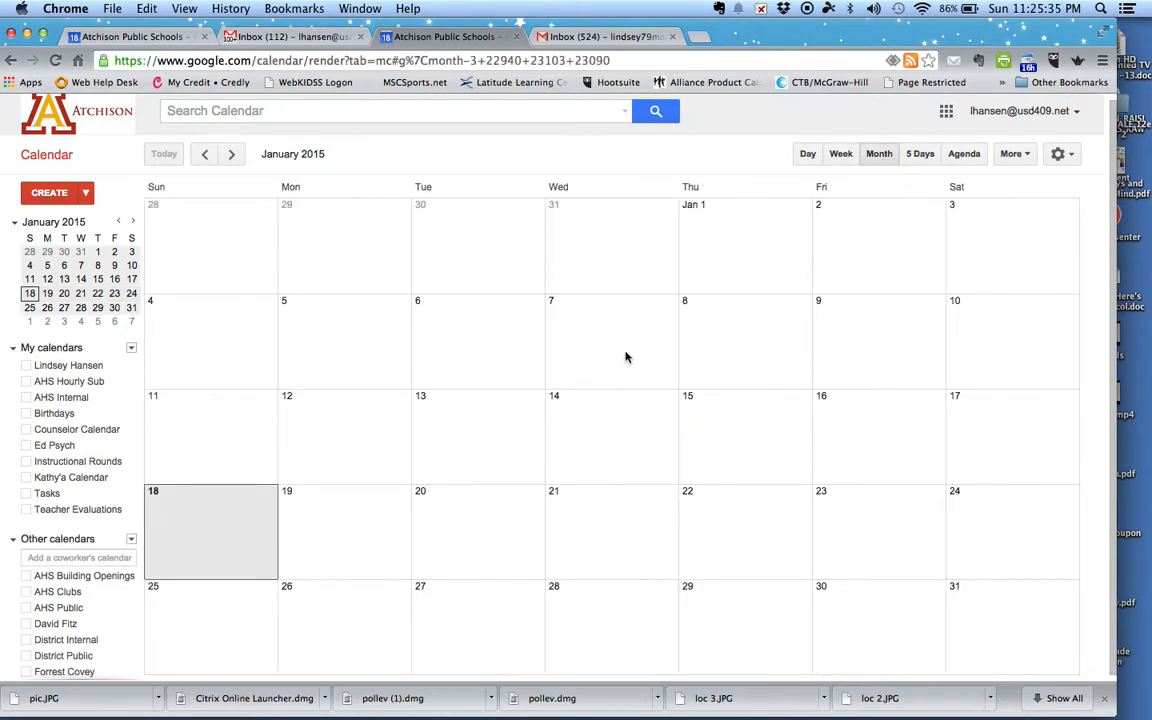
left_click(916, 156)
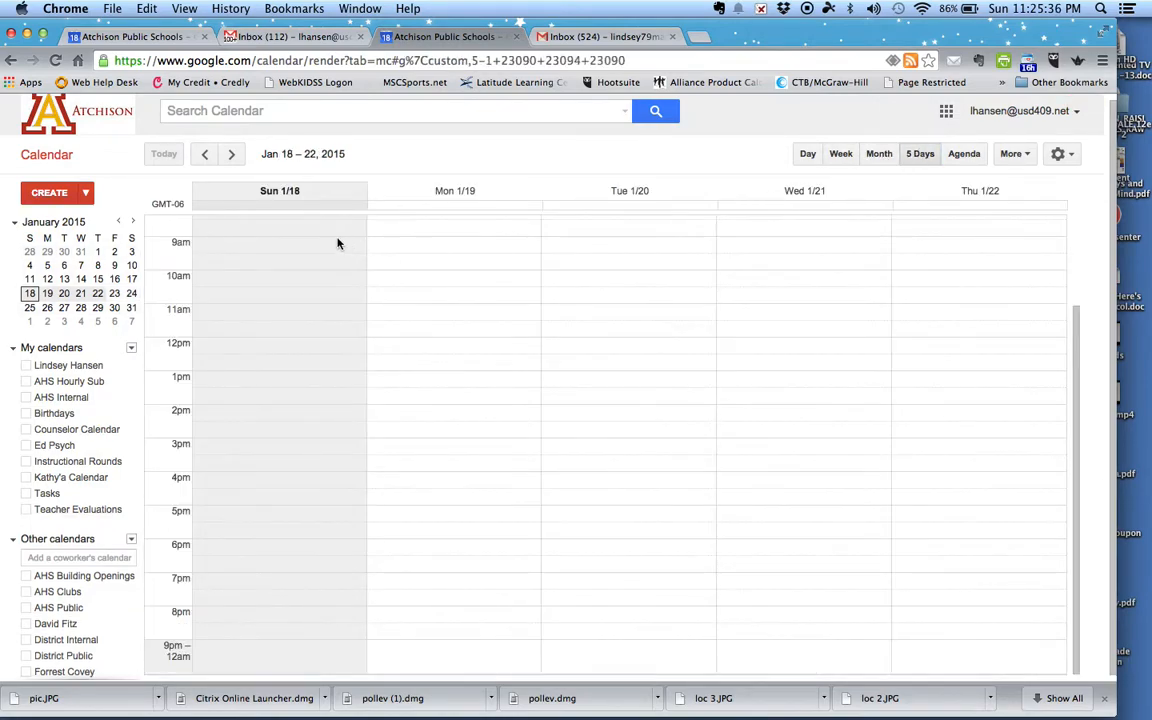
left_click(965, 156)
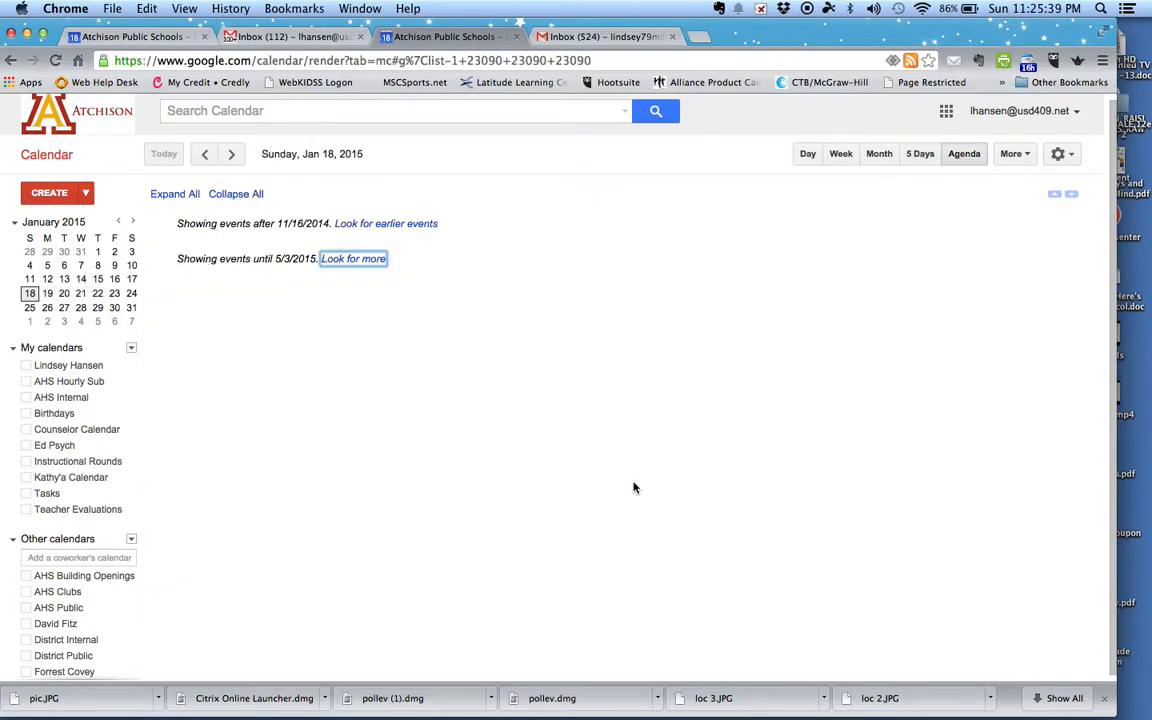
scroll(379, 410, "up", 1)
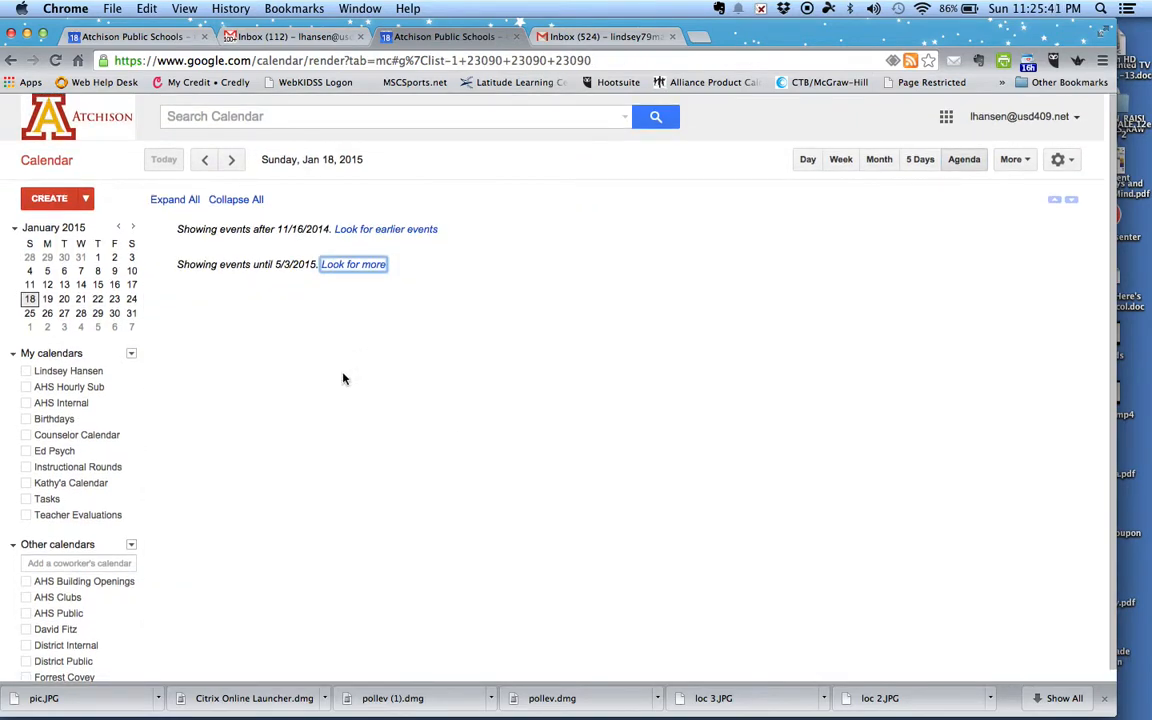
left_click(809, 166)
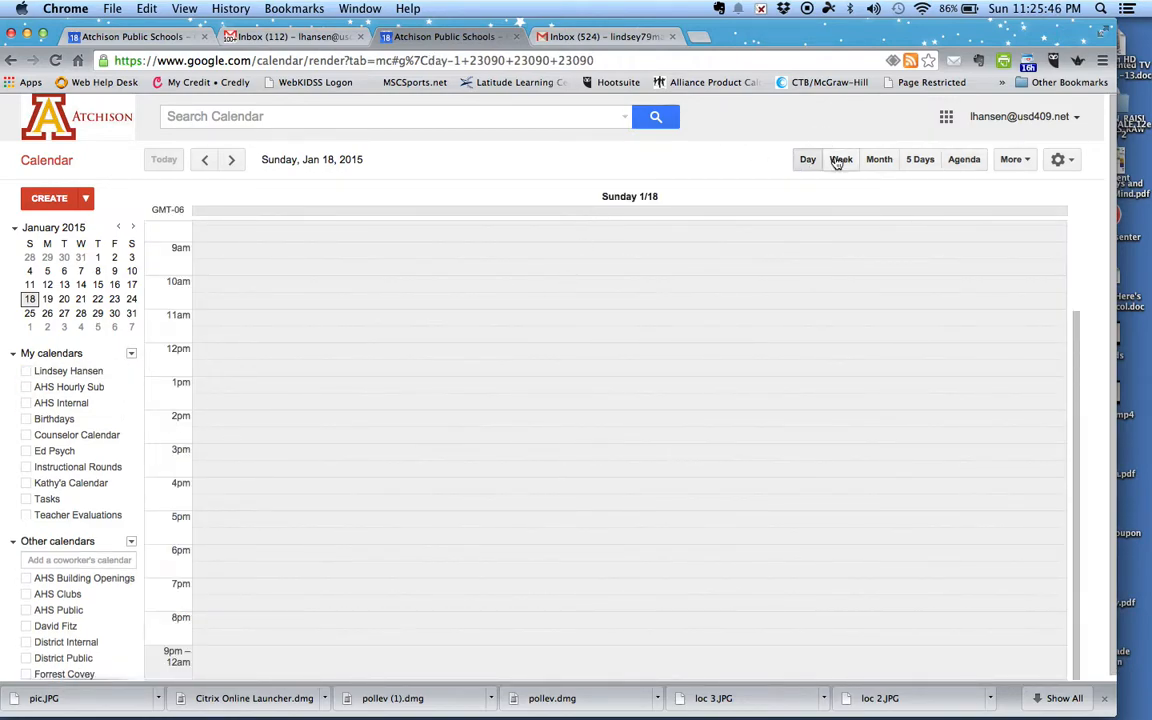
Step: Return to Week view and show all My calendars, including AHS Hourly Sub, Birthdays and Tasks
left_click(838, 160)
left_click(66, 387)
left_click(62, 403)
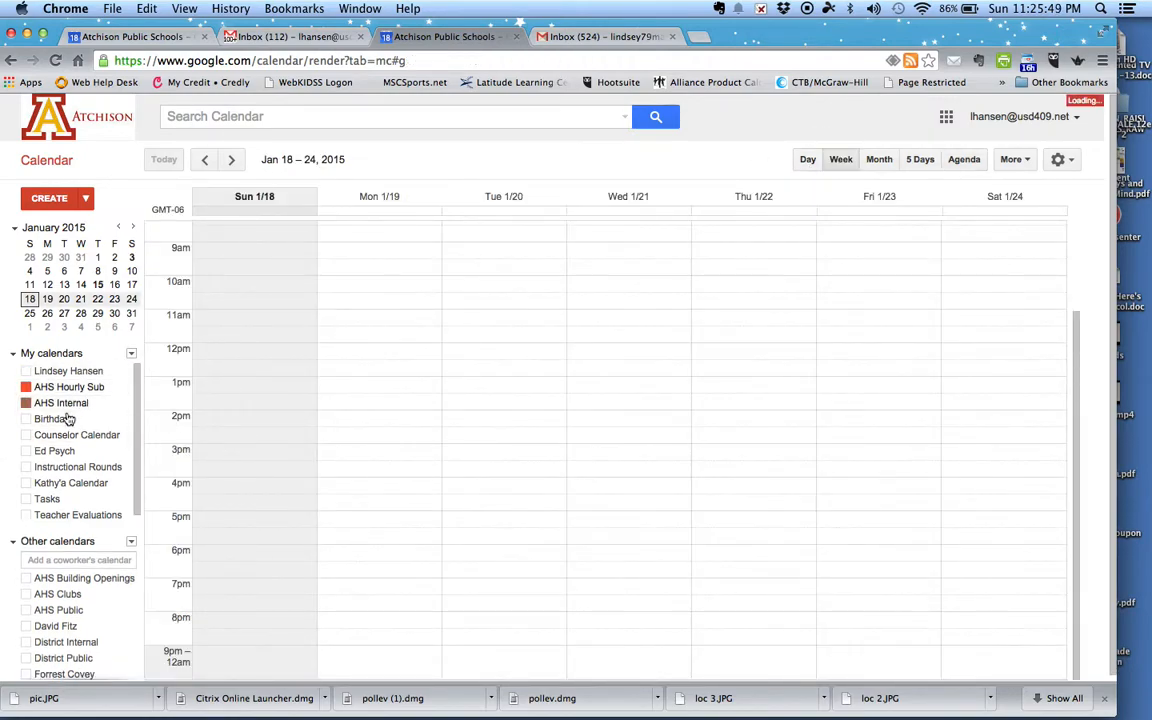
left_click(58, 418)
left_click(62, 435)
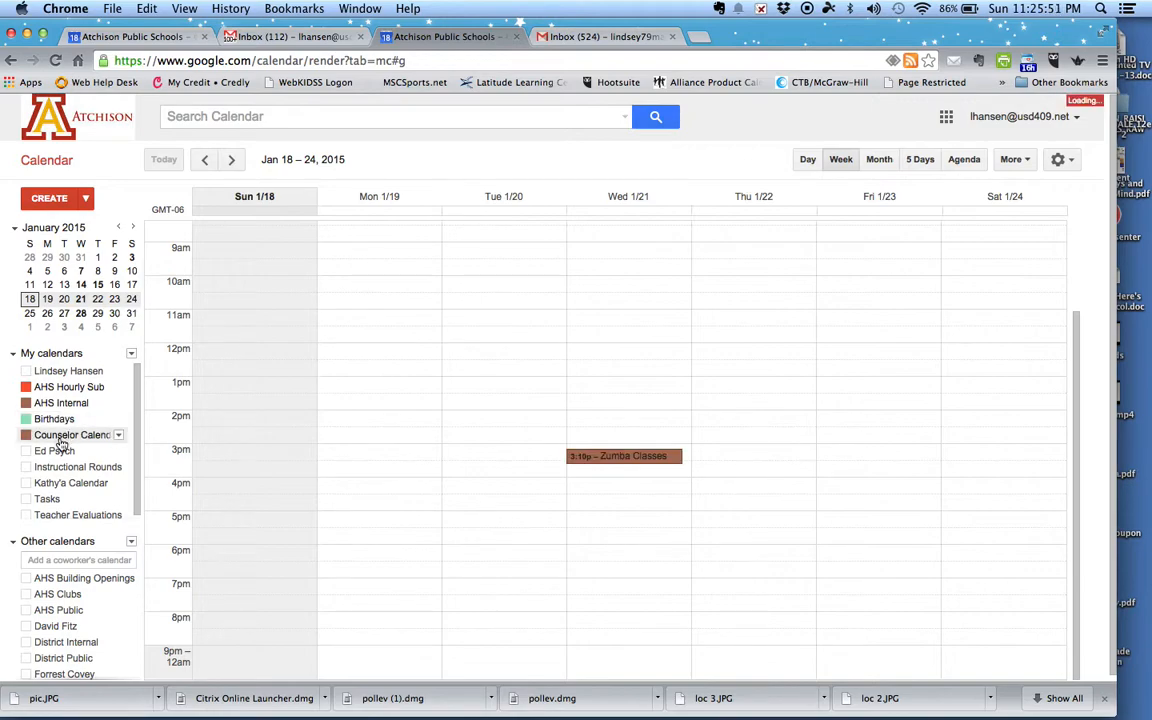
left_click(56, 451)
left_click(60, 467)
left_click(60, 483)
left_click(52, 499)
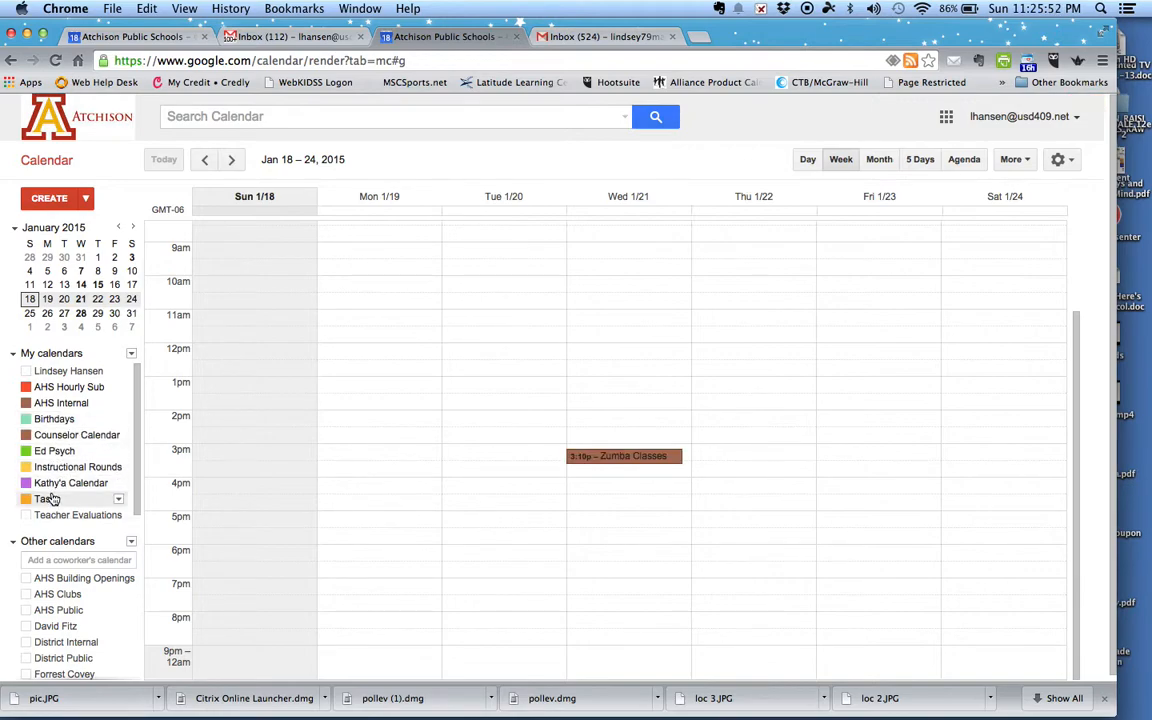
Step: Show the Other calendars: AHS Building Openings, Clubs, Public, District, Freshman Team, holidays, moon phases, Sub List
left_click(60, 578)
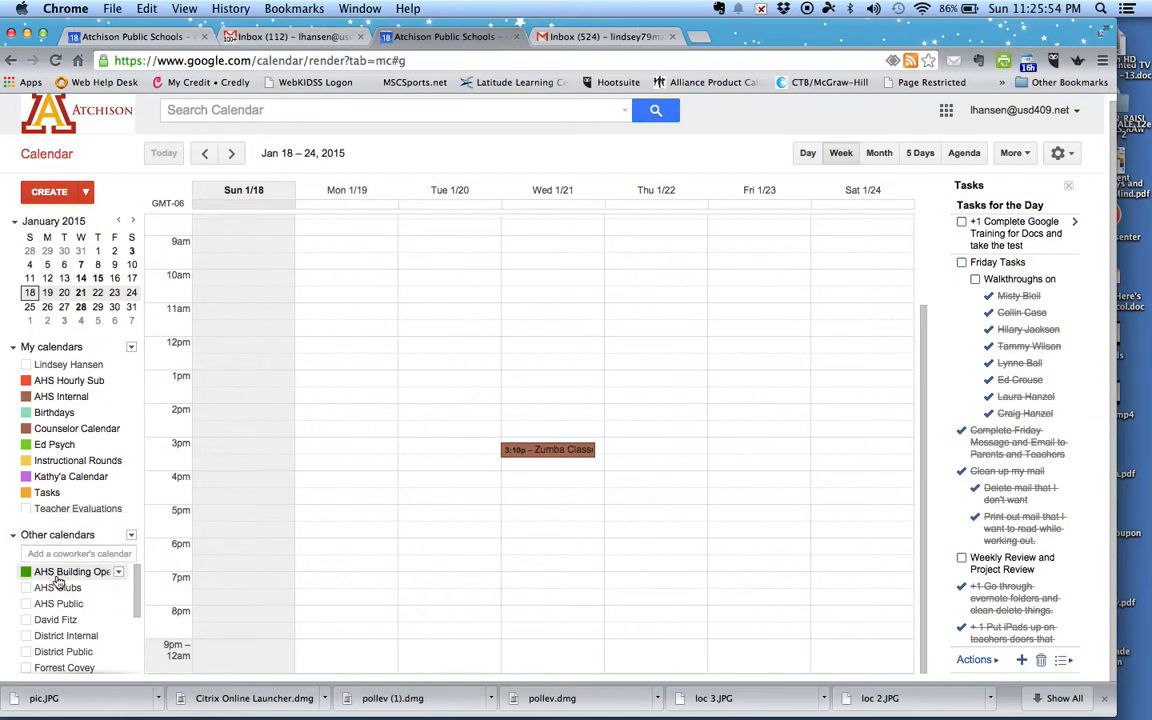
left_click(57, 588)
left_click(58, 605)
left_click(56, 621)
left_click(57, 639)
left_click(57, 653)
scroll(137, 648, "down", 3)
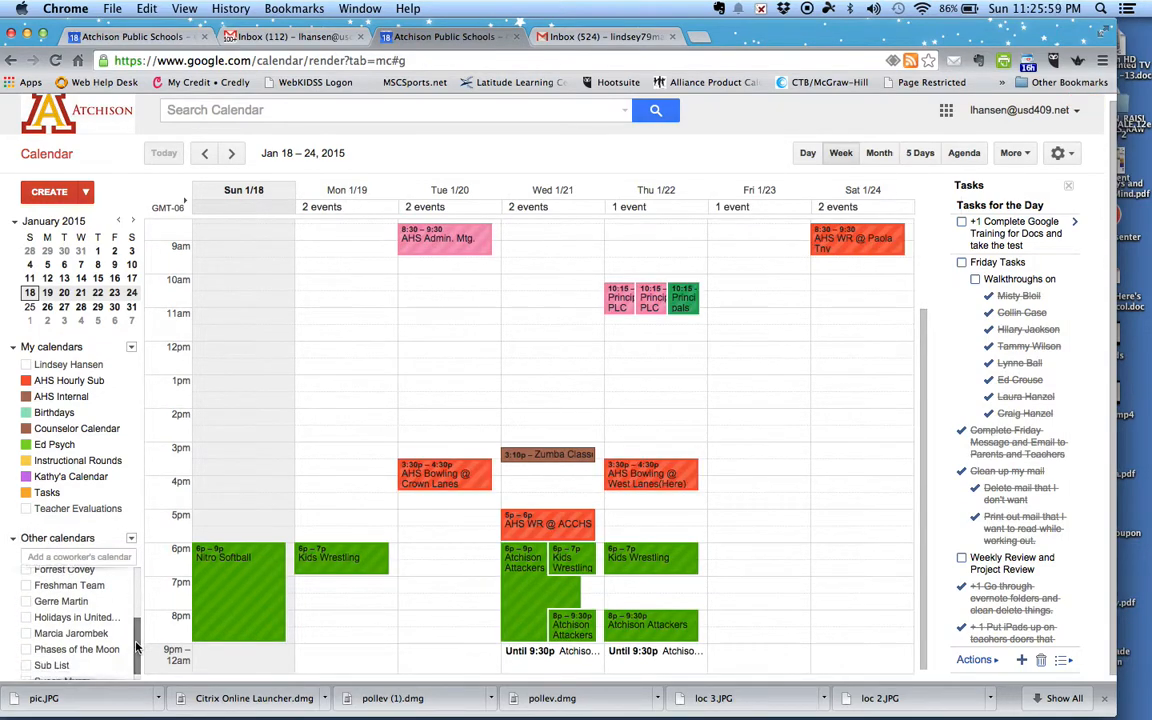
left_click(70, 570)
left_click(75, 585)
left_click(78, 600)
left_click(78, 617)
left_click(77, 634)
left_click(76, 650)
left_click(73, 664)
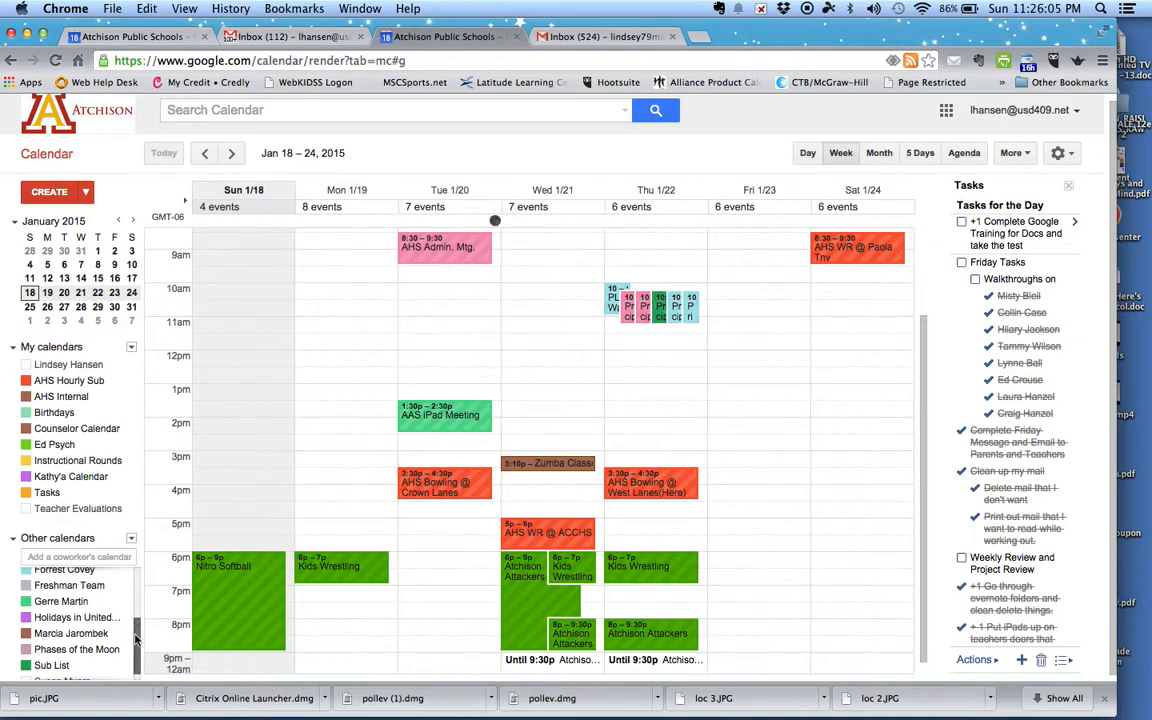
scroll(136, 640, "up", 5)
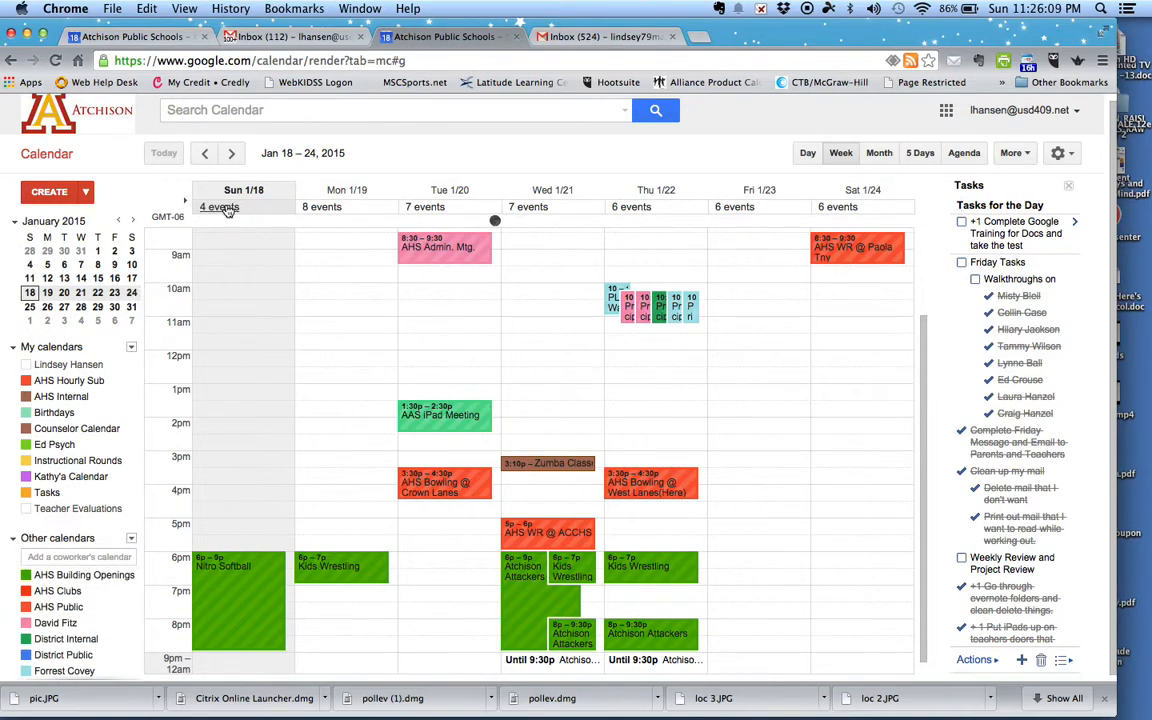
Step: Preview Sunday's four and Monday's eight all-day events, then close the list
left_click(226, 207)
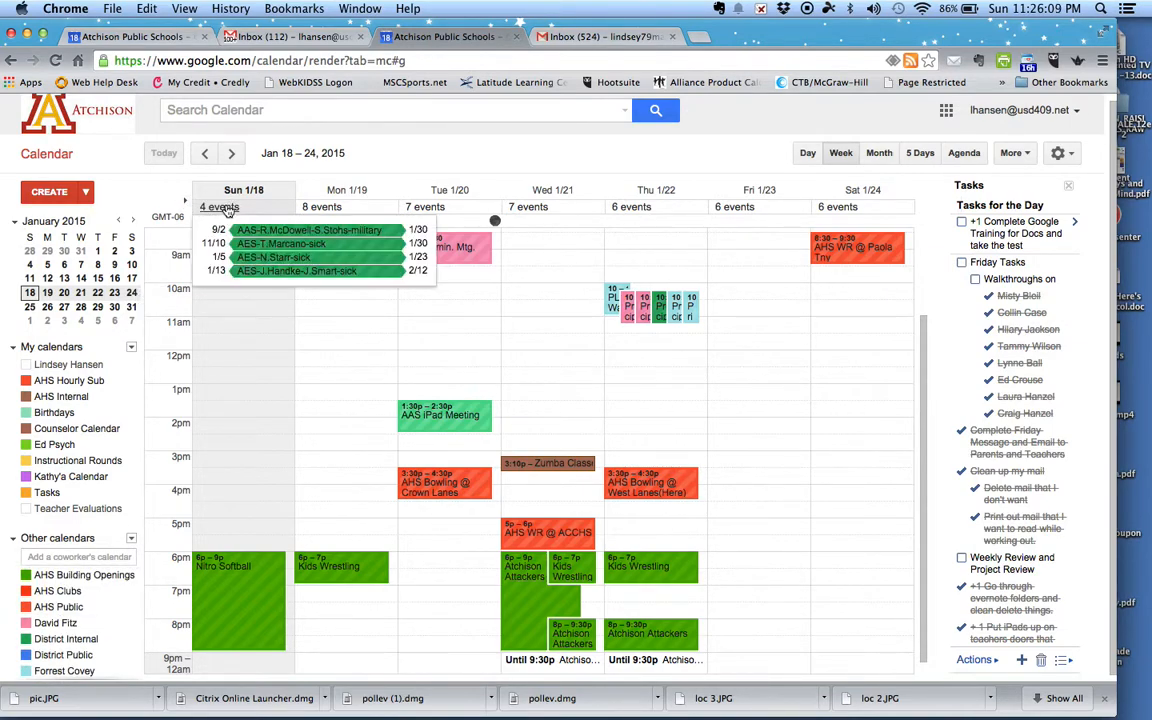
left_click(326, 208)
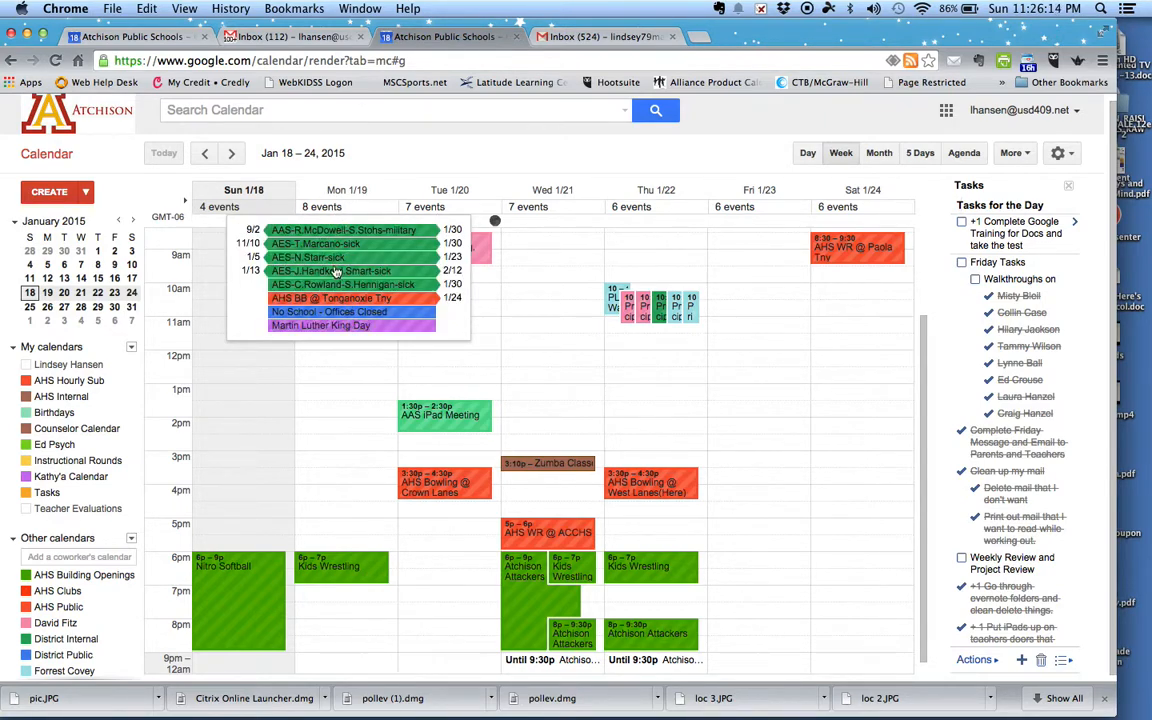
left_click(408, 169)
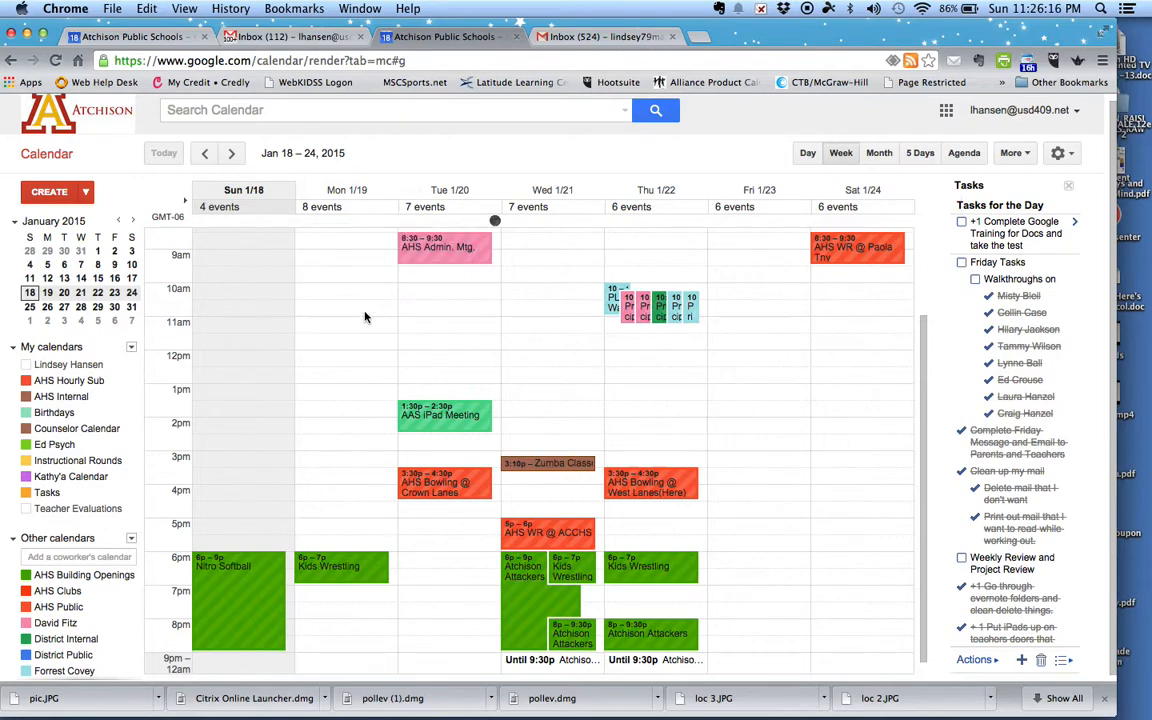
scroll(363, 303, "up", 4)
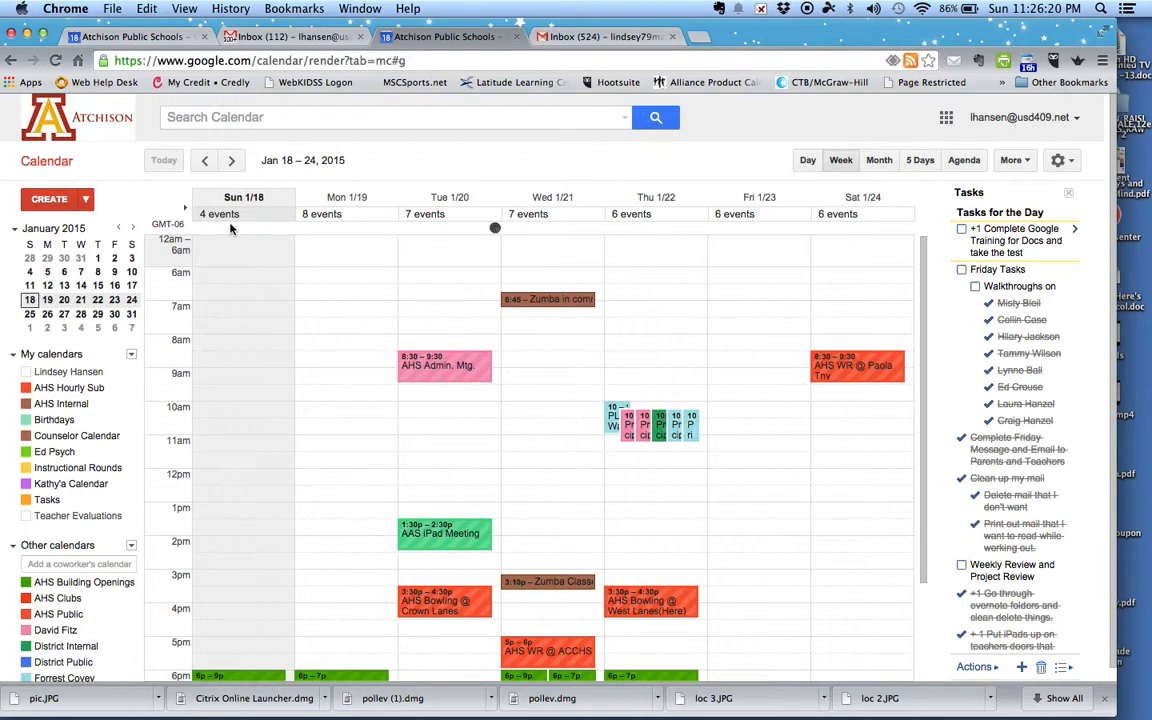
Step: Expand and collapse the week's all-day events, then hide every My calendars entry and Tasks
left_click(188, 207)
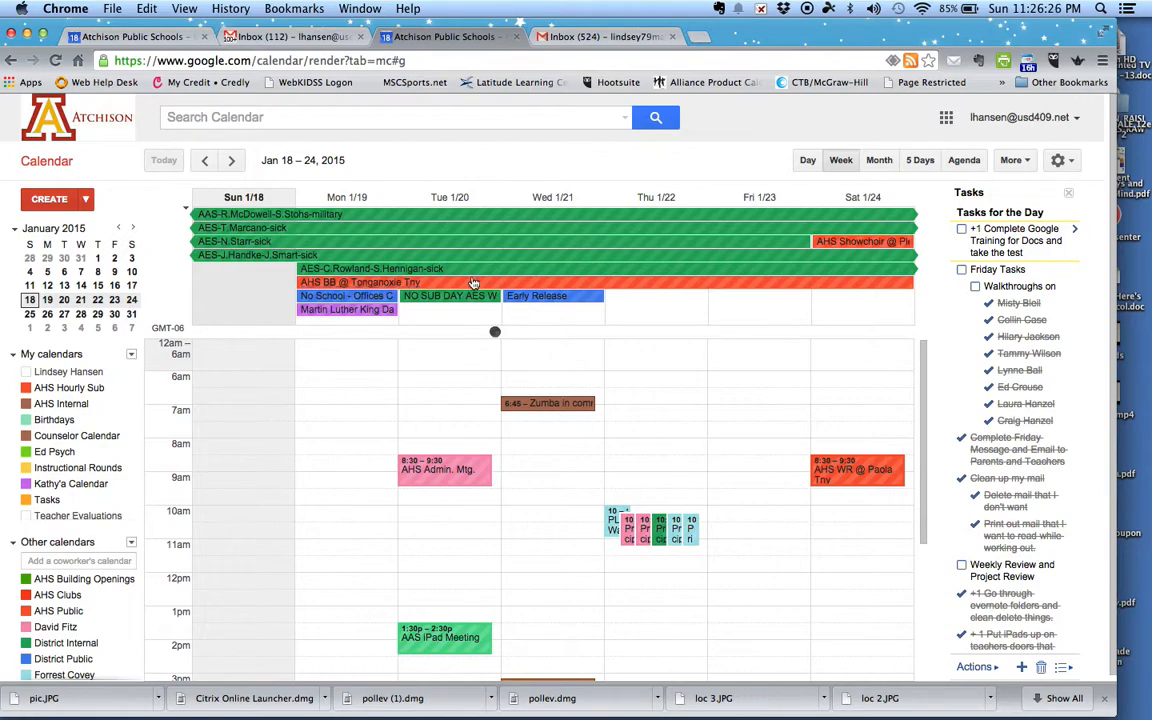
left_click(186, 212)
left_click(70, 387)
left_click(65, 403)
left_click(60, 419)
left_click(67, 438)
left_click(55, 452)
left_click(62, 468)
left_click(62, 484)
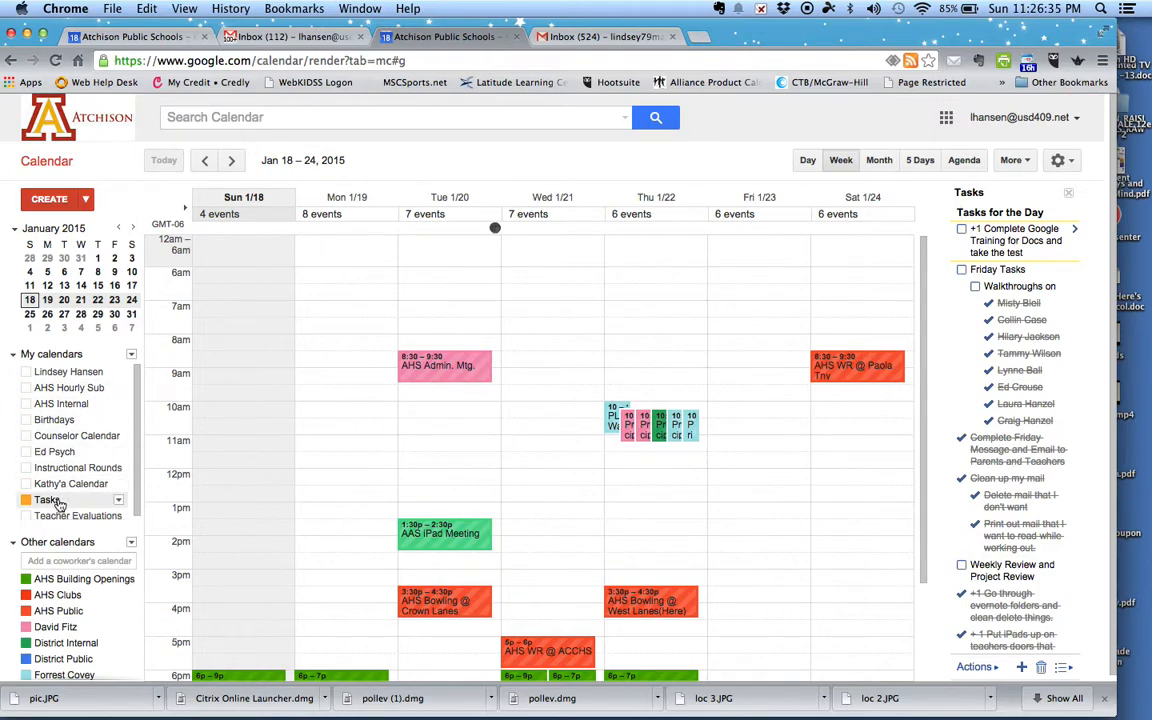
left_click(47, 500)
Step: Hide Teacher Evaluations, AHS Building Openings, AHS Clubs, AHS Public, a coworker's, and District calendars
left_click(63, 515)
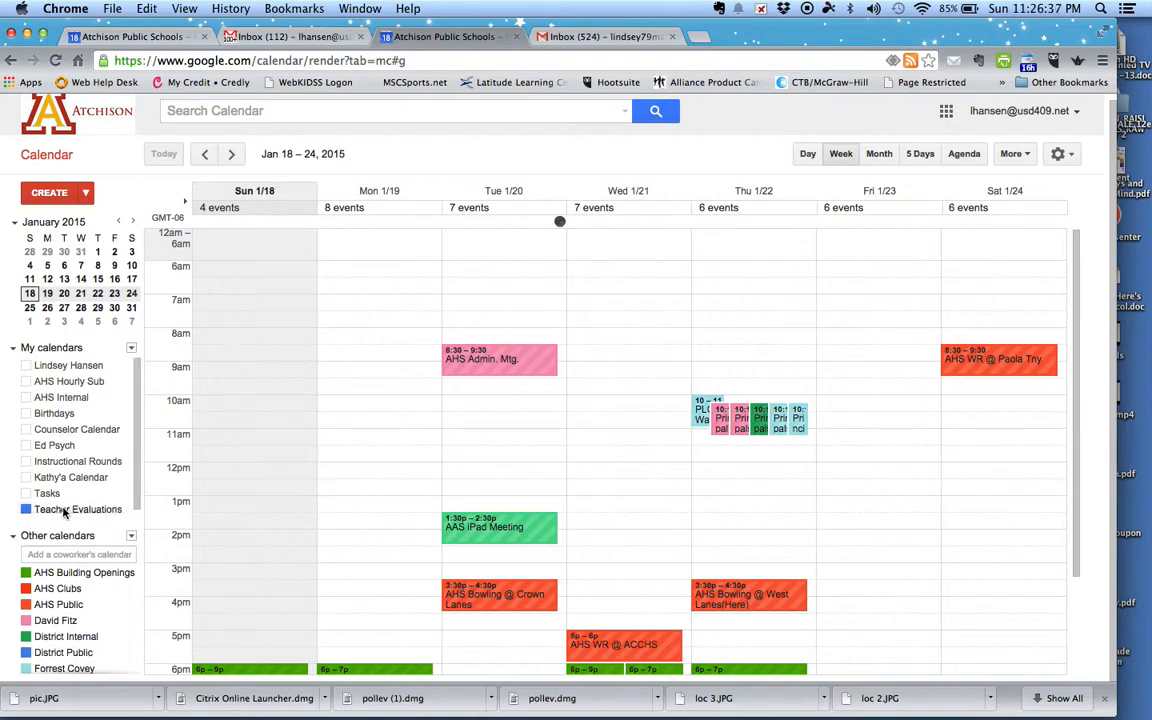
left_click(55, 512)
left_click(70, 574)
left_click(65, 590)
left_click(62, 607)
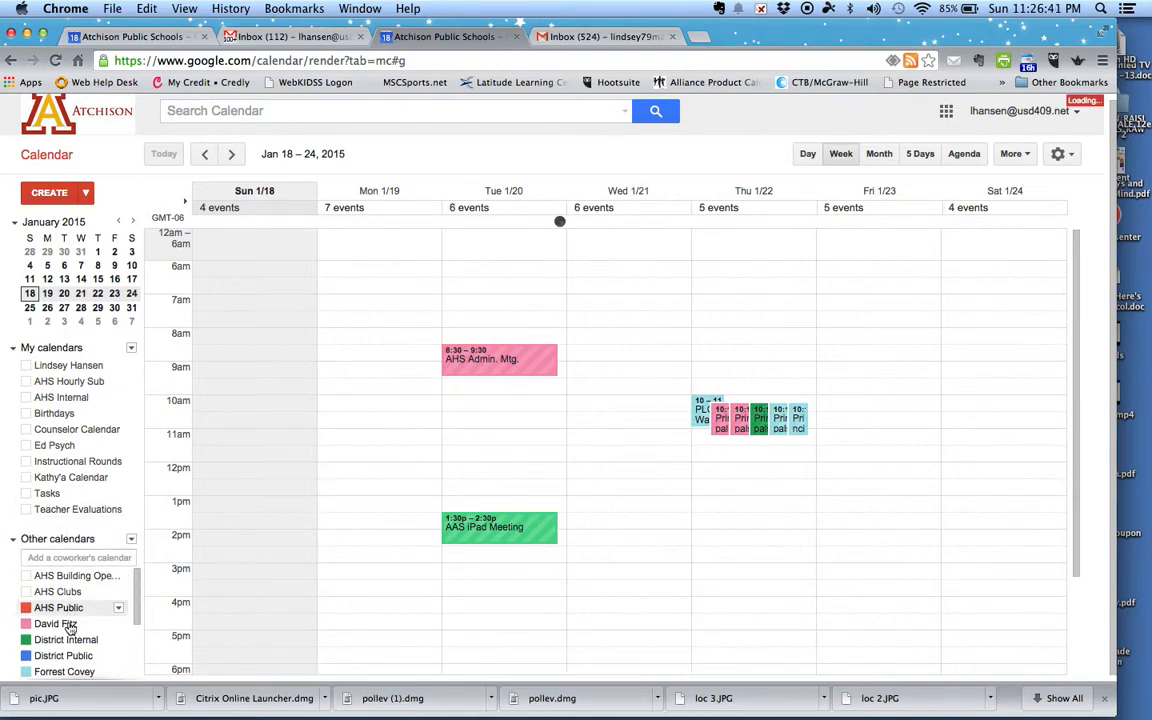
left_click(56, 623)
left_click(65, 639)
left_click(64, 655)
Step: Hide Sub List, coworker calendars, Phases of the Moon, Holidays in United States and AHS Clubs
scroll(68, 662, "down", 4)
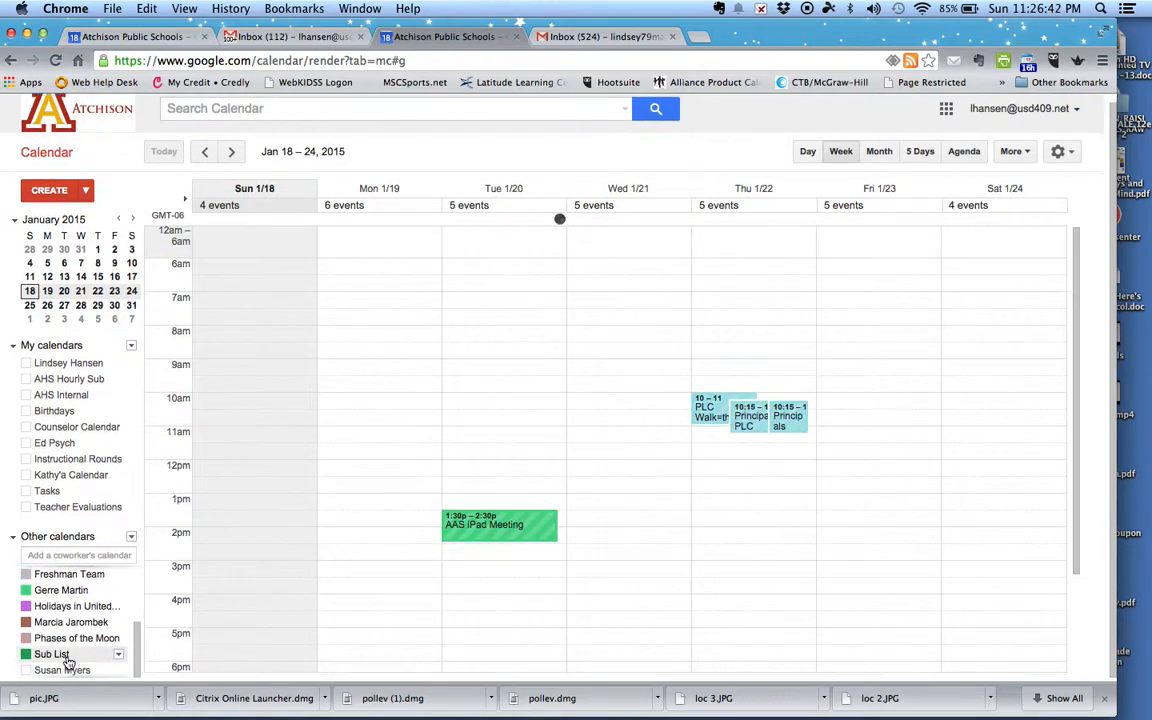
left_click(66, 654)
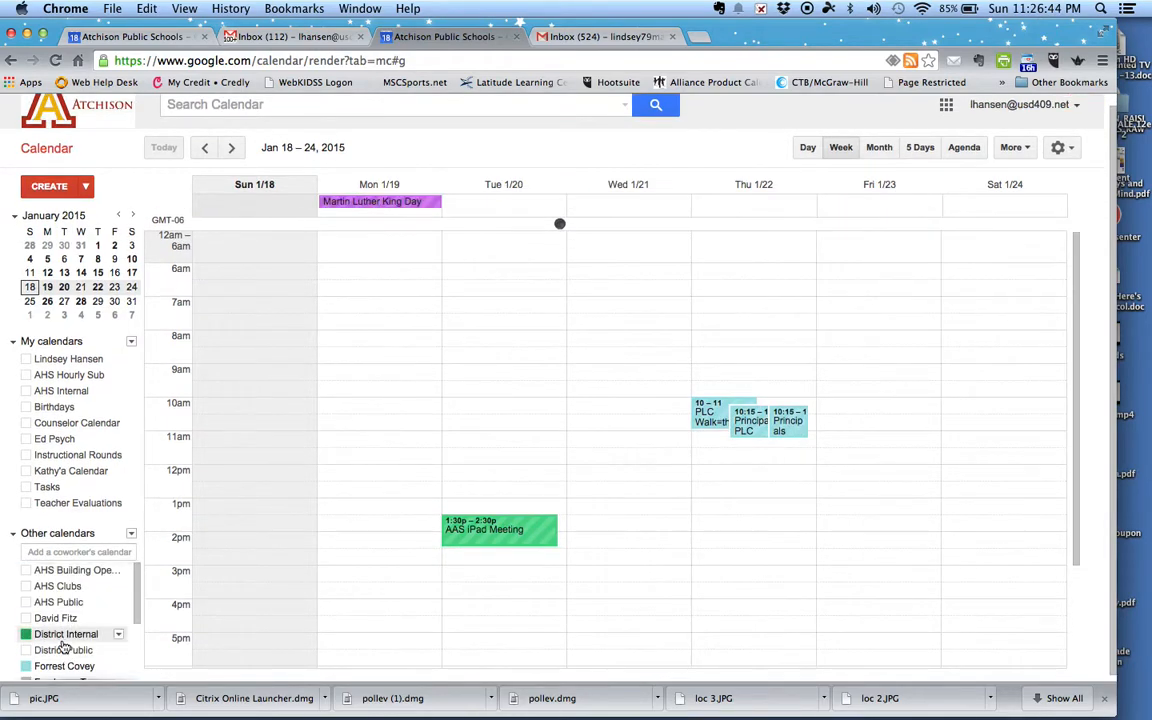
left_click(64, 666)
scroll(64, 672, "down", 3)
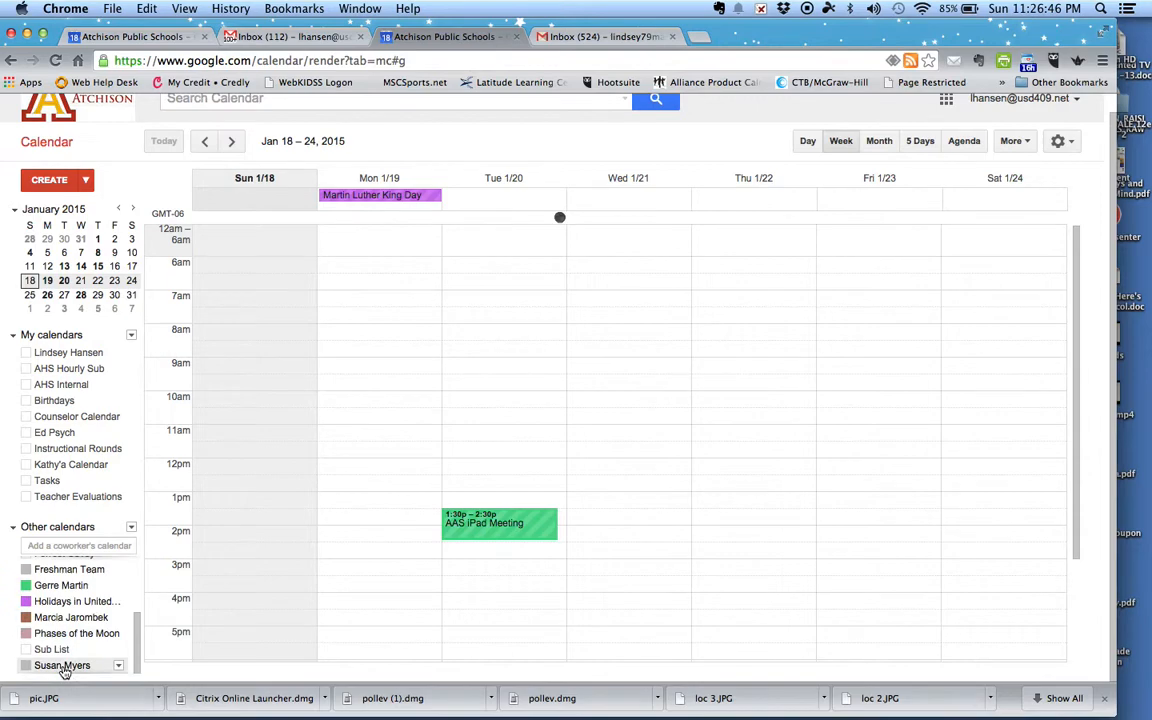
left_click(62, 580)
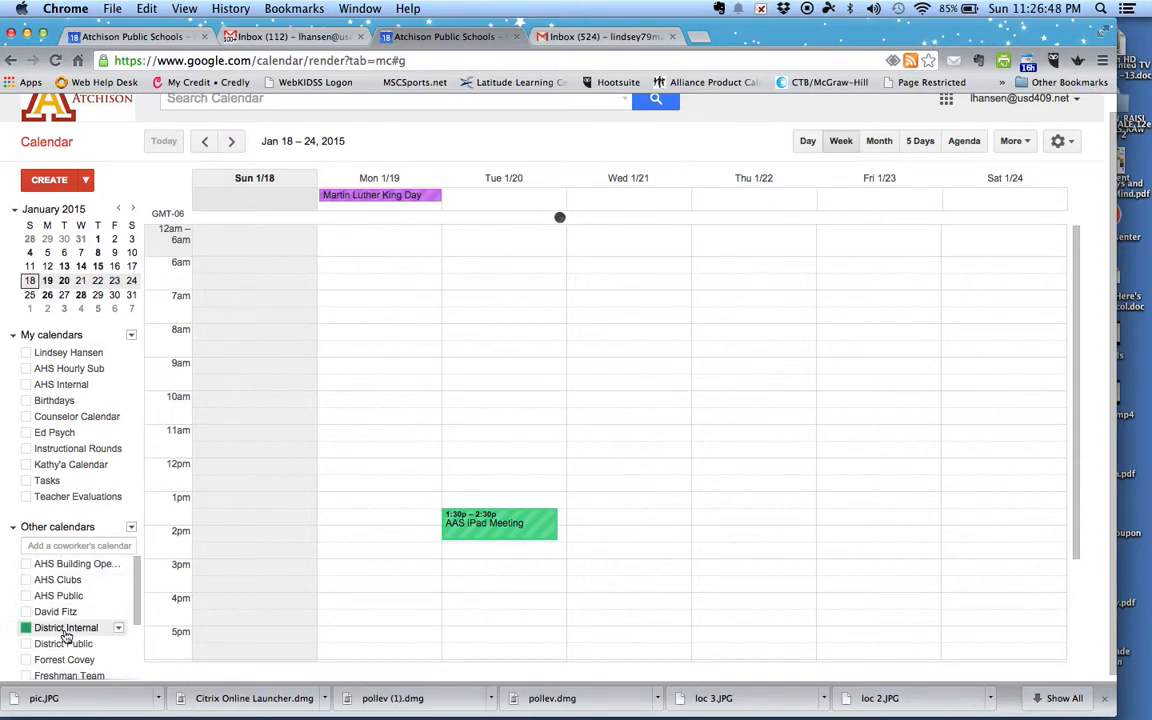
left_click_drag(138, 598, 128, 687)
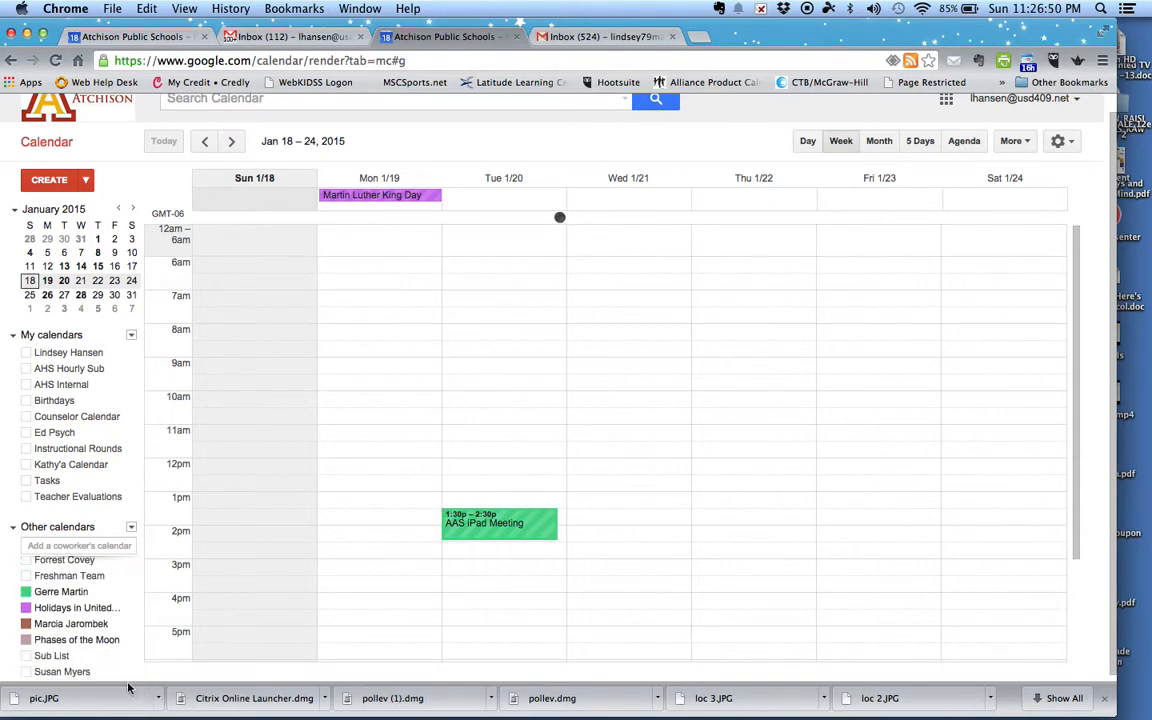
left_click(82, 641)
left_click(76, 608)
left_click(77, 591)
left_click(100, 598)
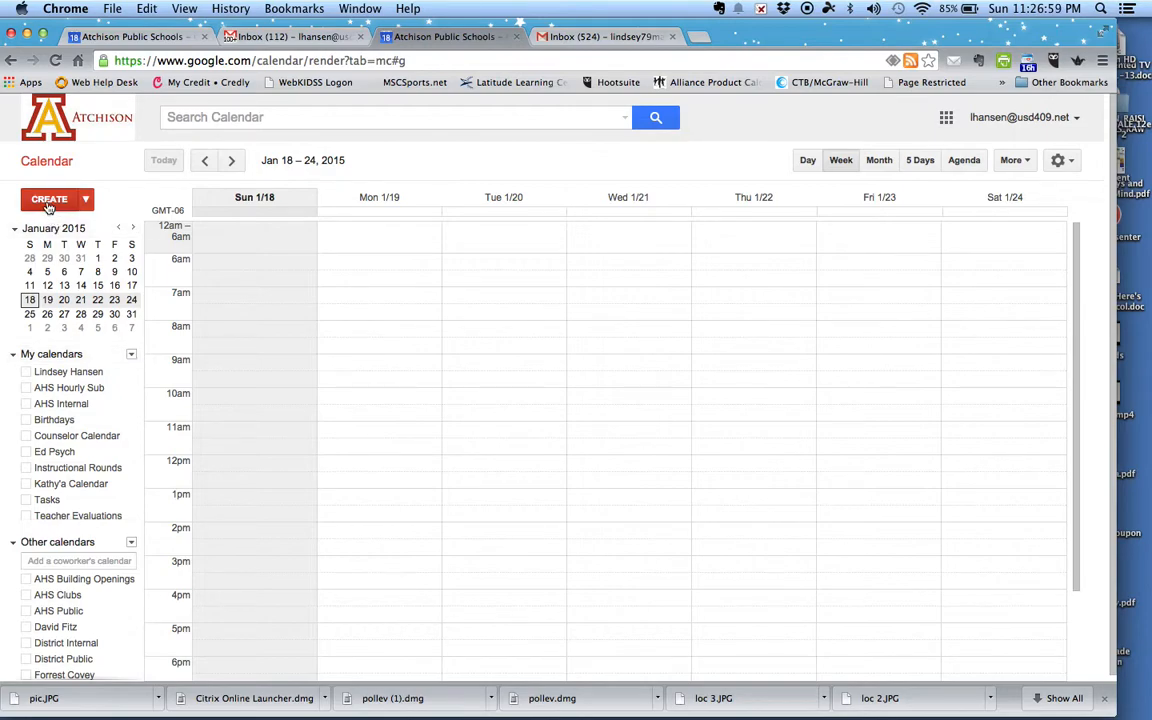
Step: Open and dismiss the Quick Add box, then bring up the My calendars options menu
left_click(84, 200)
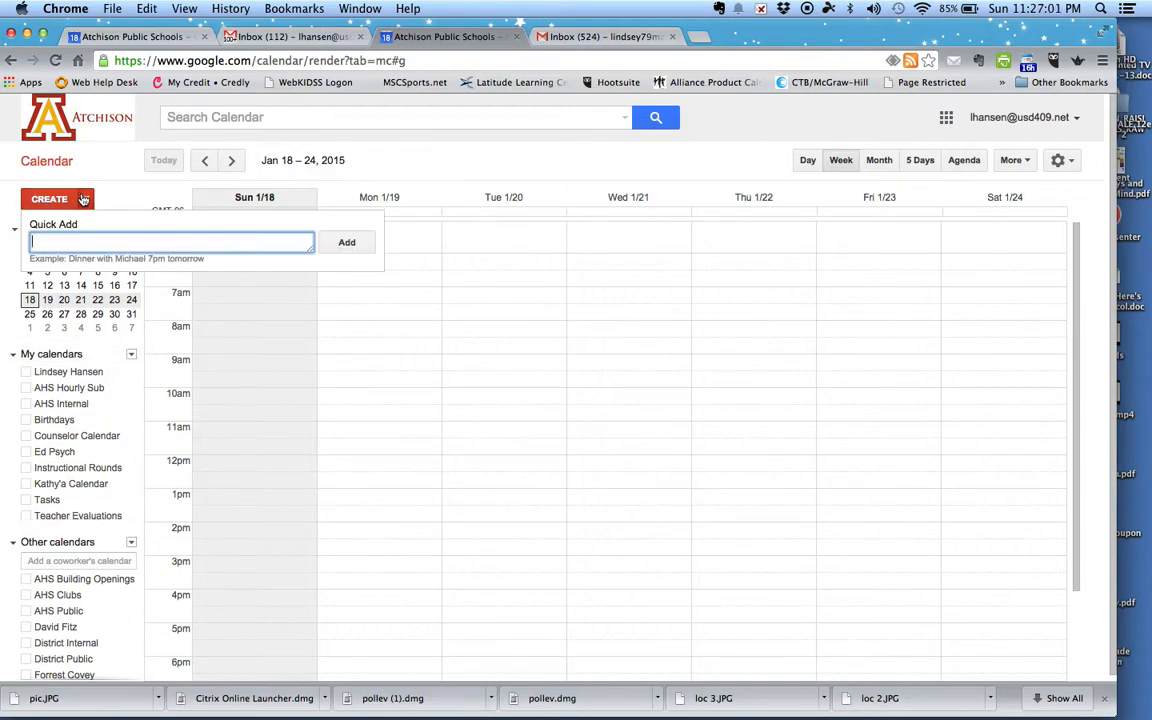
left_click(86, 199)
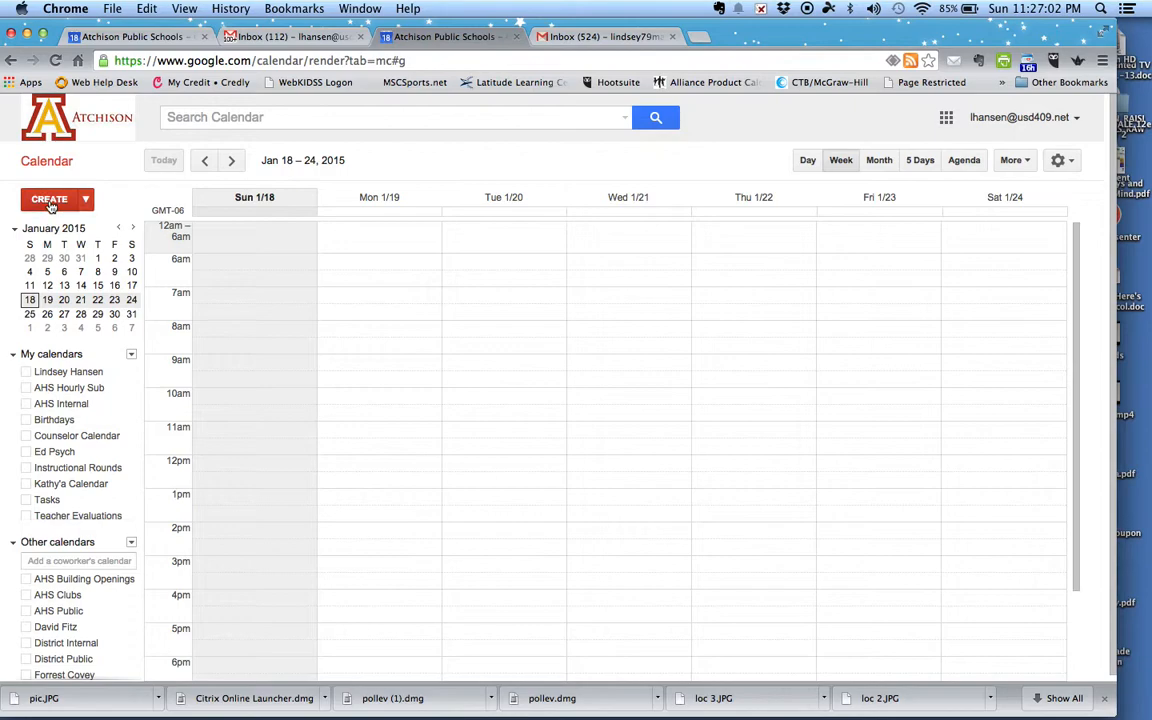
left_click(131, 356)
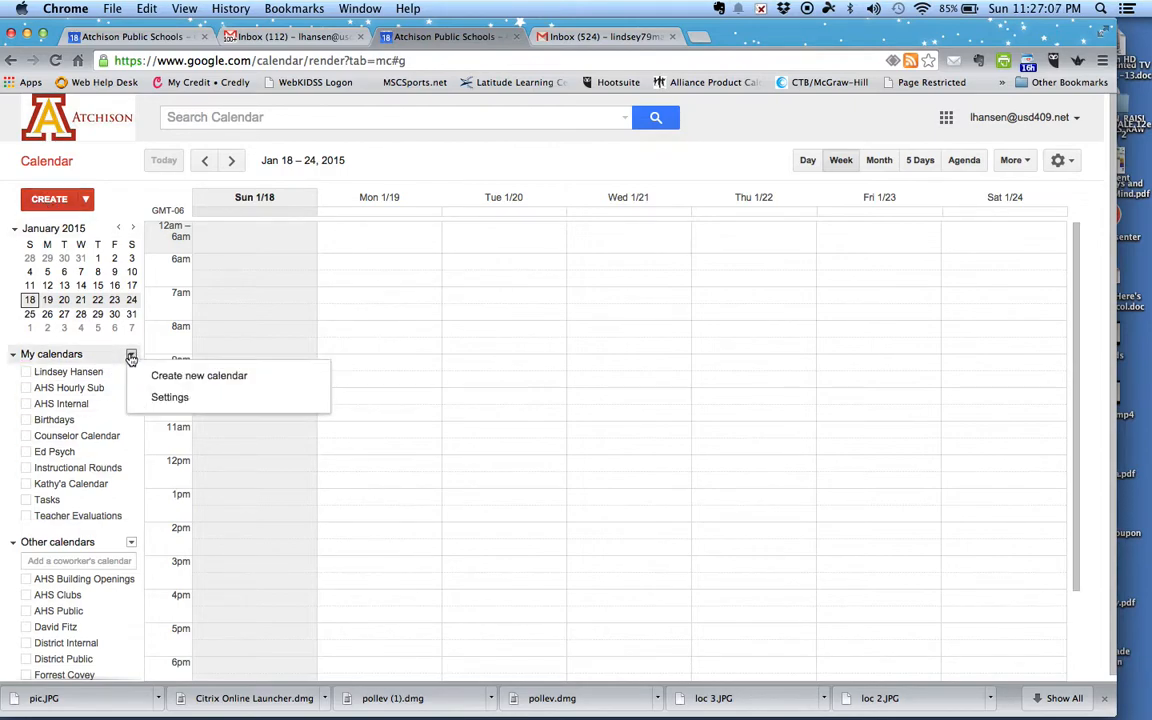
Step: Create a new calendar named 'Hines Public' under My calendars
left_click(186, 385)
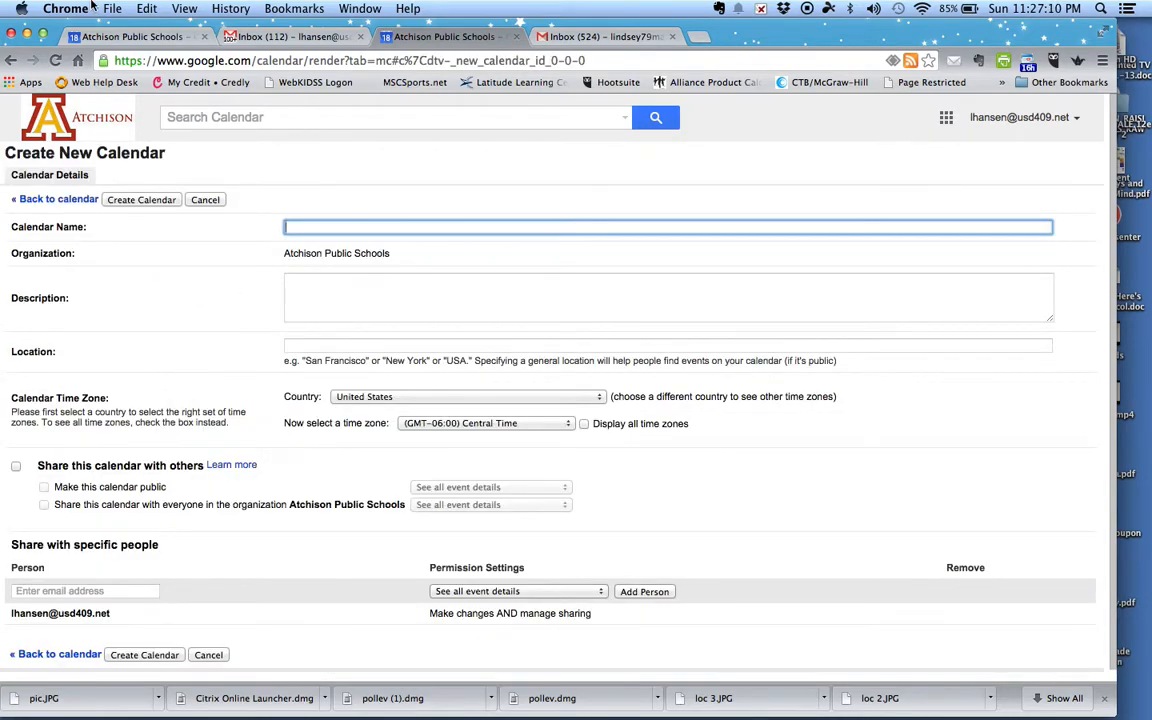
type("H")
left_click(143, 200)
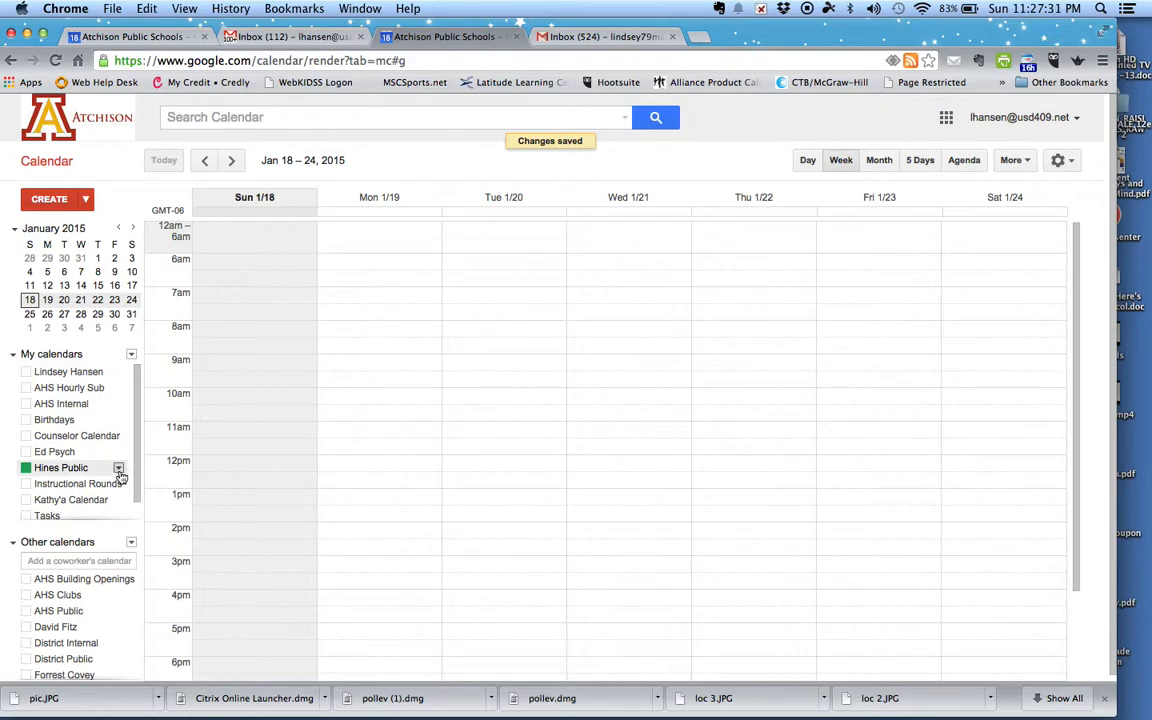
left_click(118, 469)
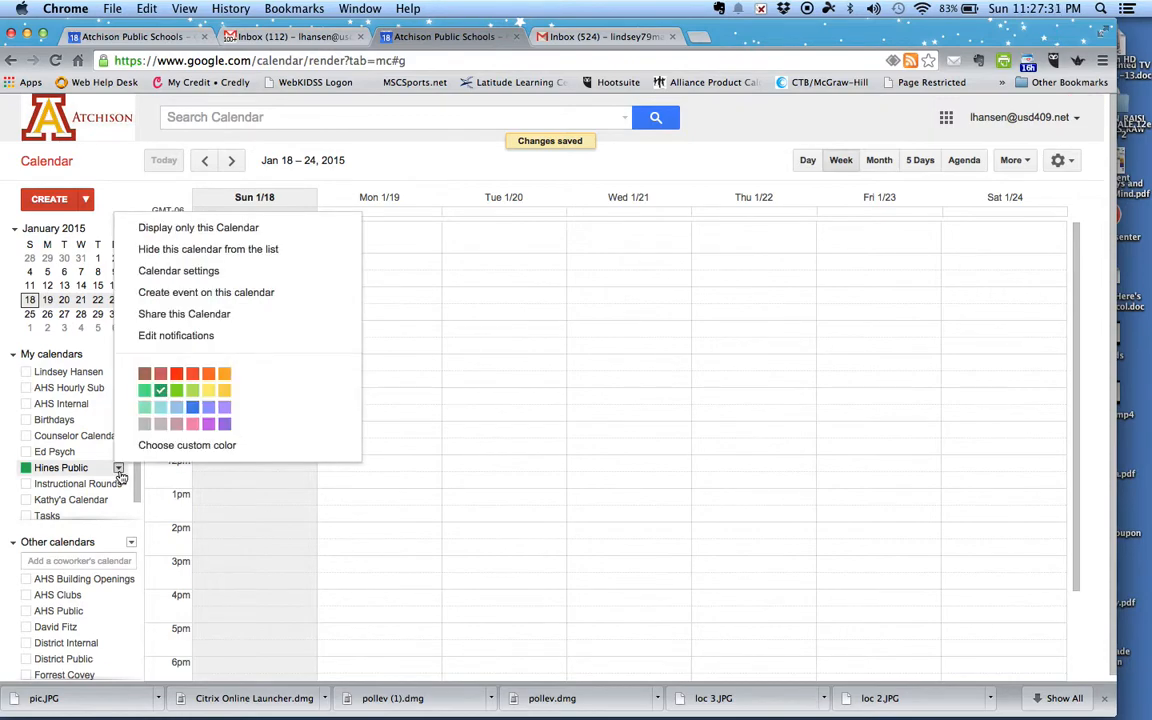
Step: Change the Hines Public calendar colour from green to purple
left_click(224, 424)
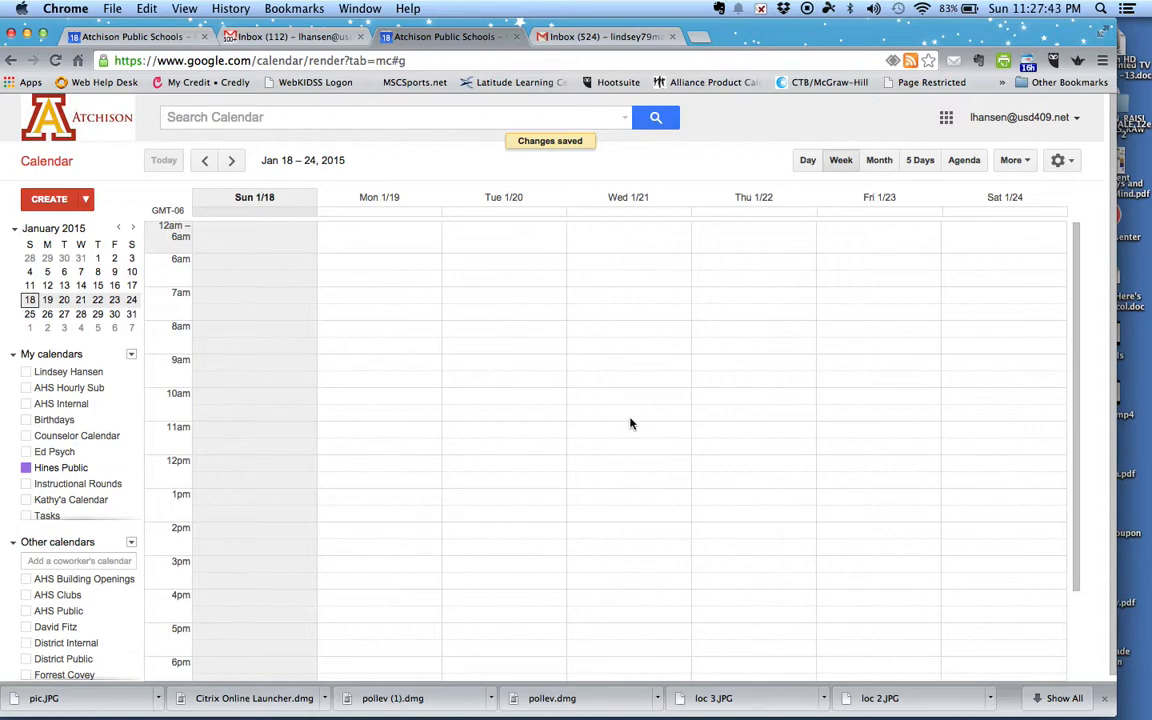
Step: Create and save the event 'Kathy's fun party' on Wed Jan 21, 9:00–9:30am
left_click(47, 200)
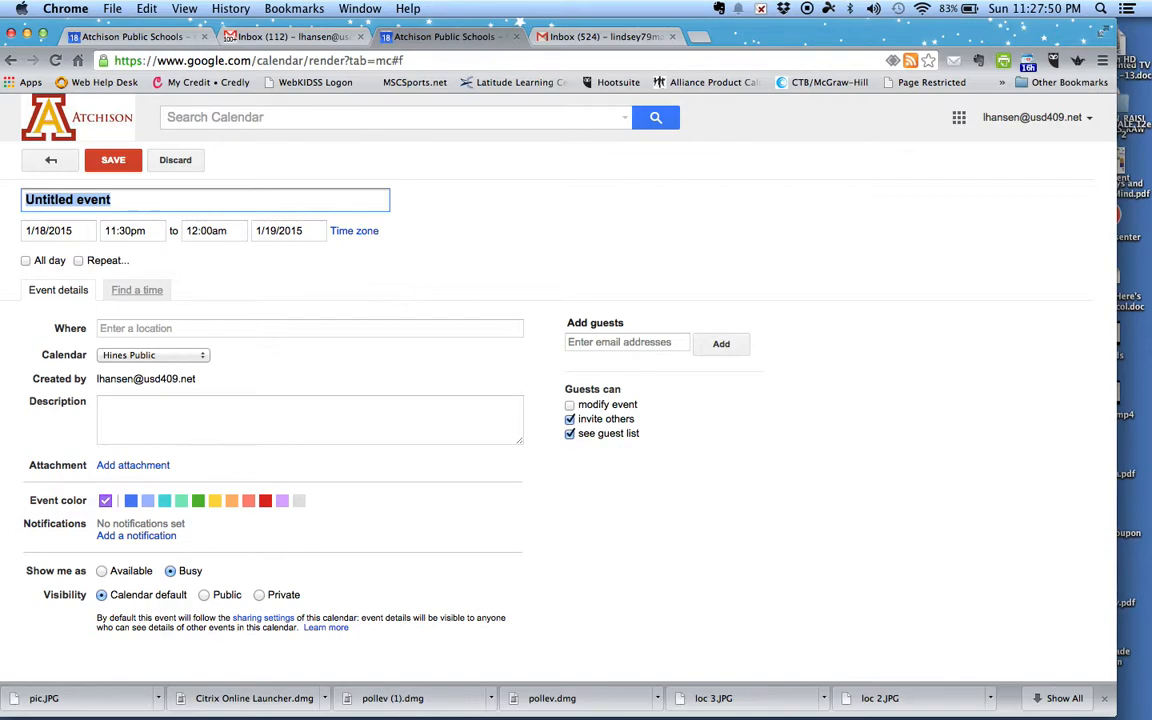
type("Kathy's fun party")
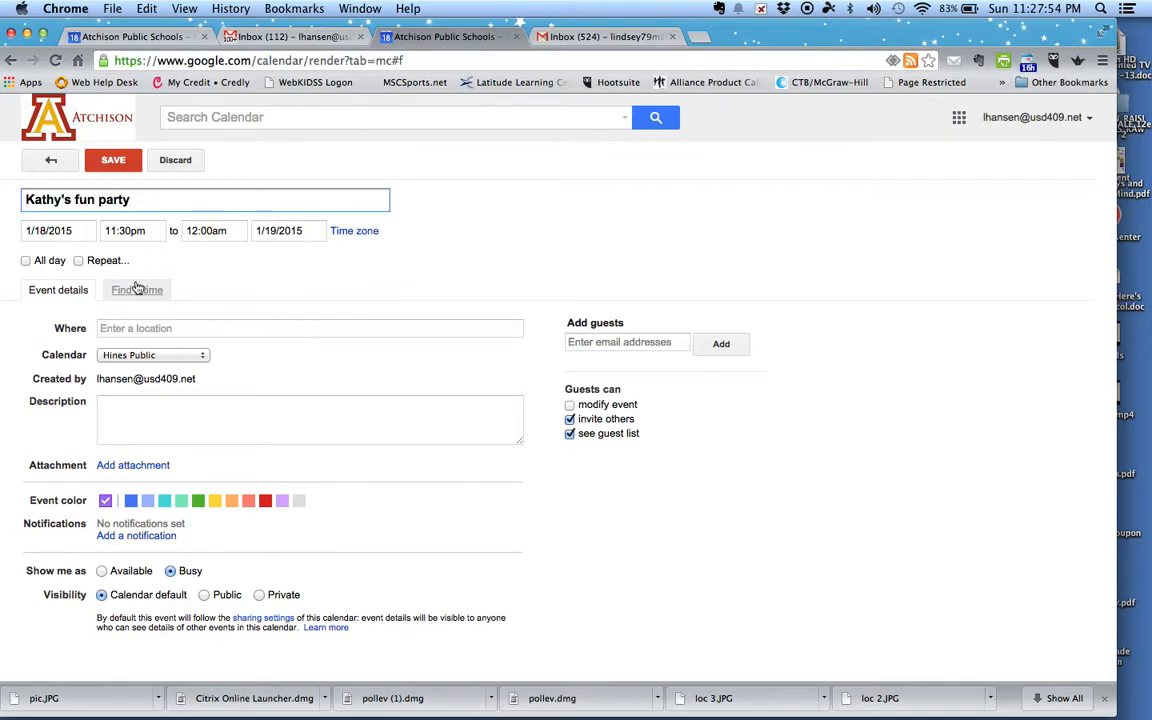
left_click(49, 231)
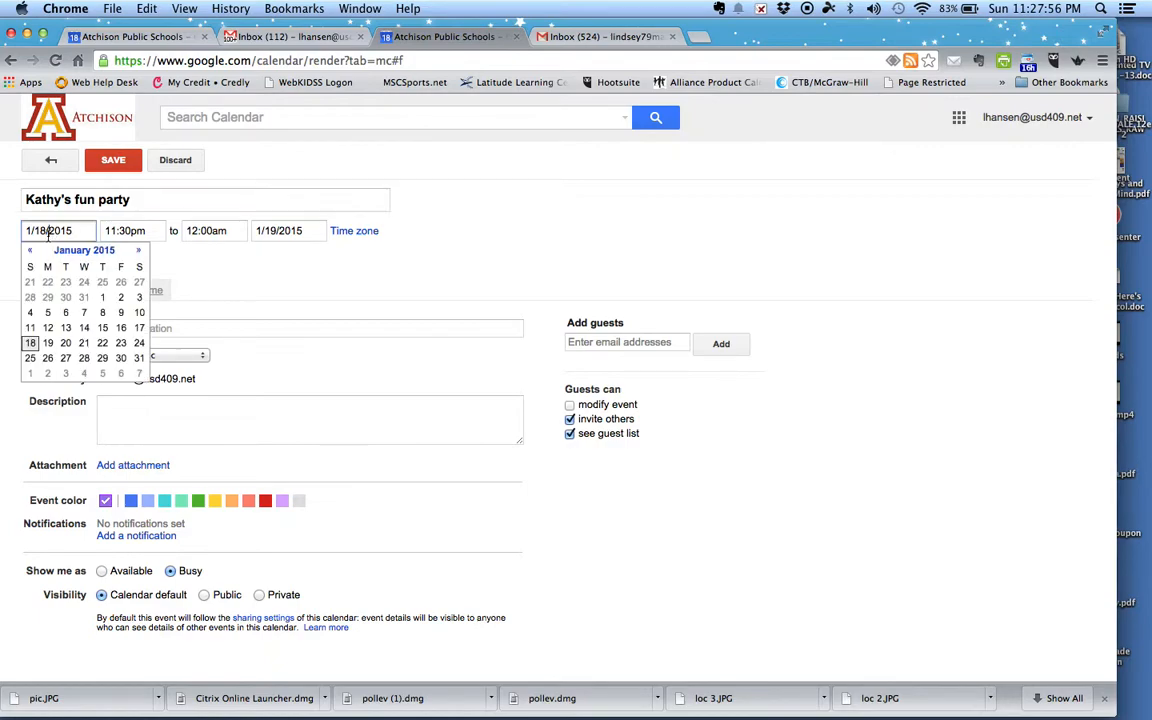
left_click(84, 343)
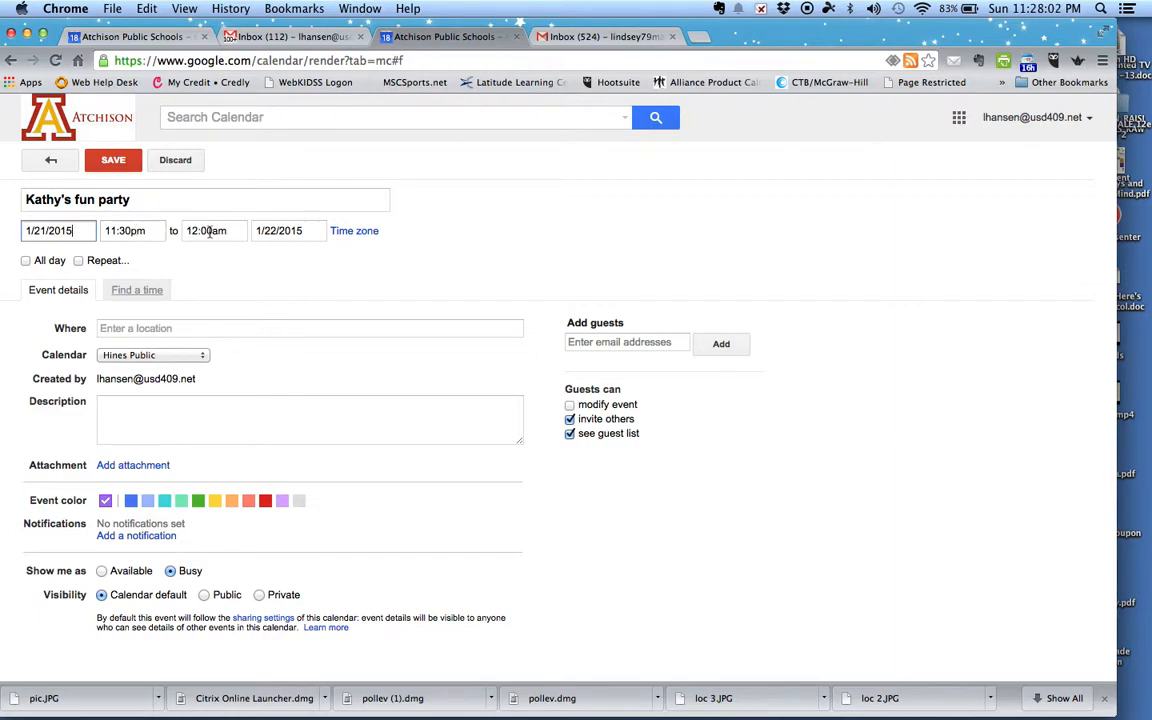
left_click(134, 230)
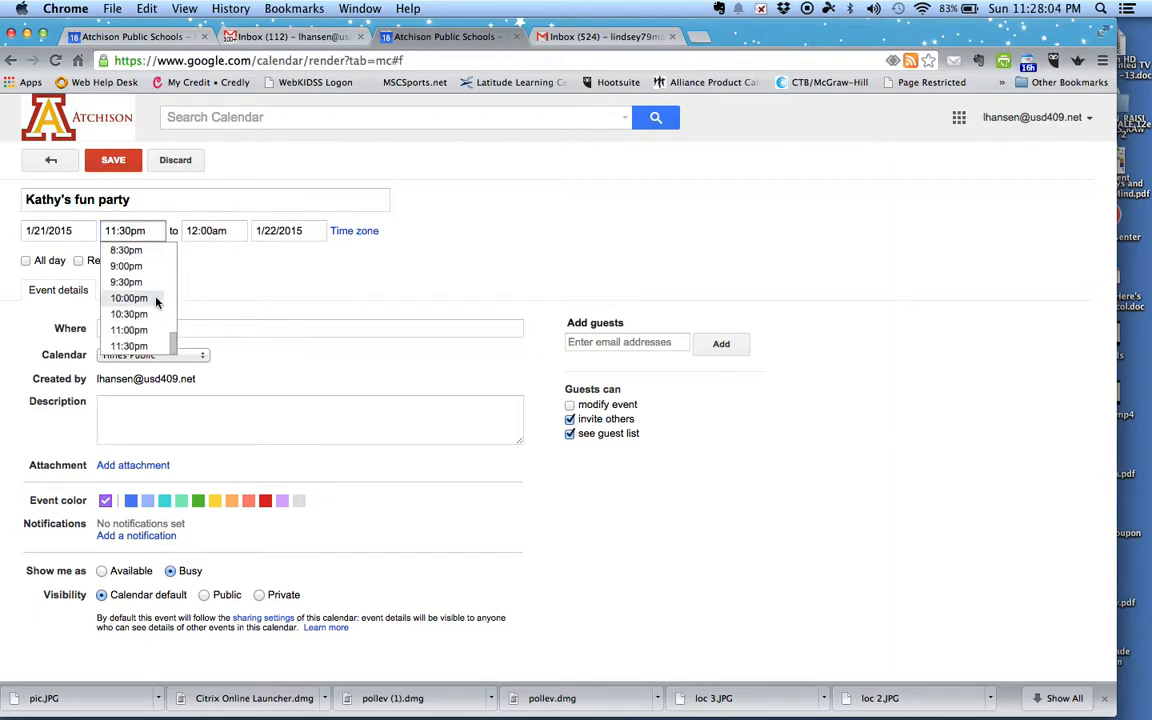
left_click(127, 251)
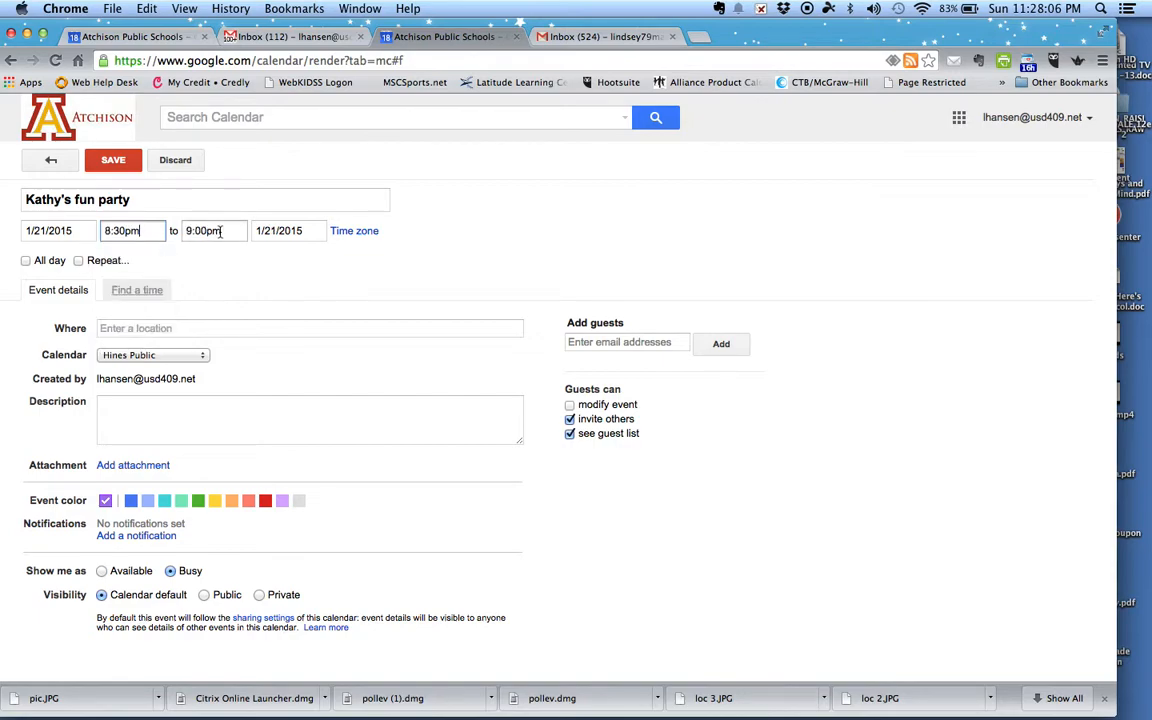
left_click(128, 231)
scroll(177, 338, "up", 10)
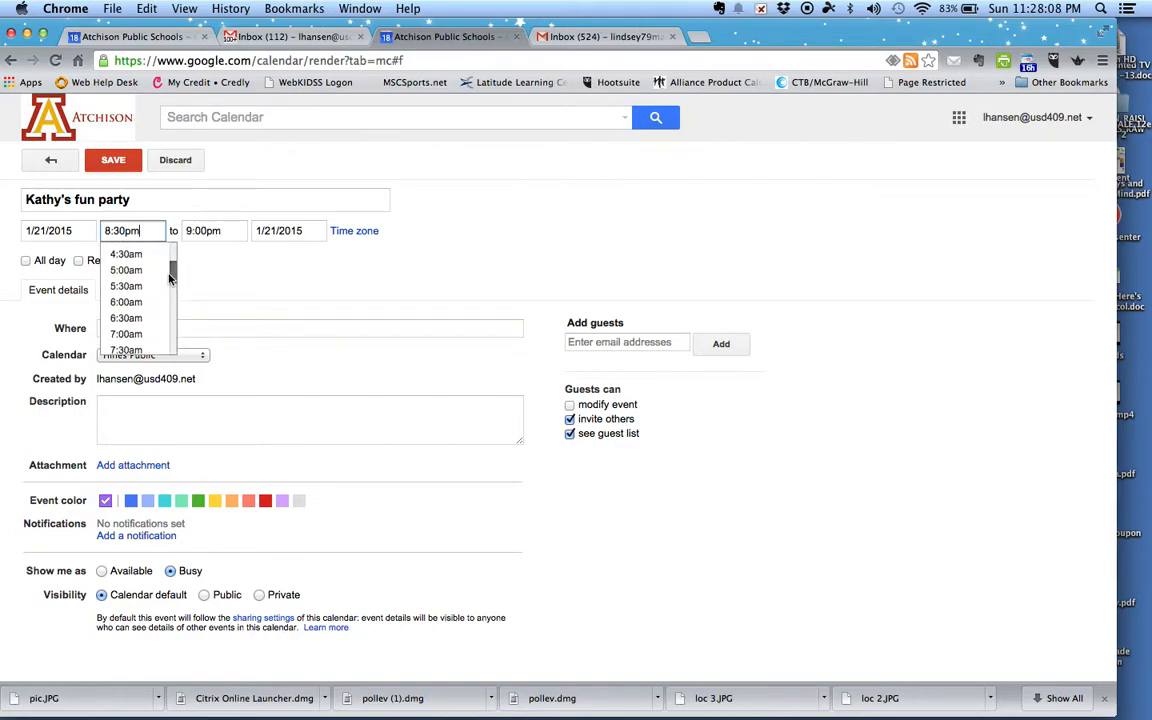
scroll(140, 330, "down", 3)
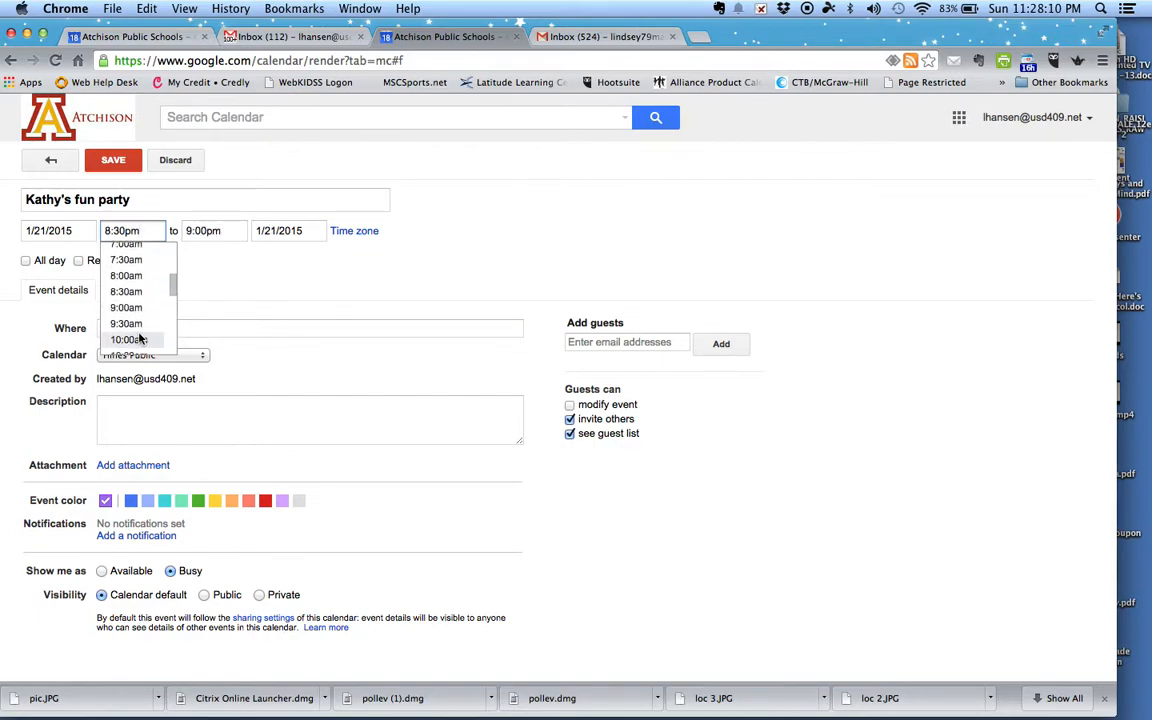
left_click(127, 308)
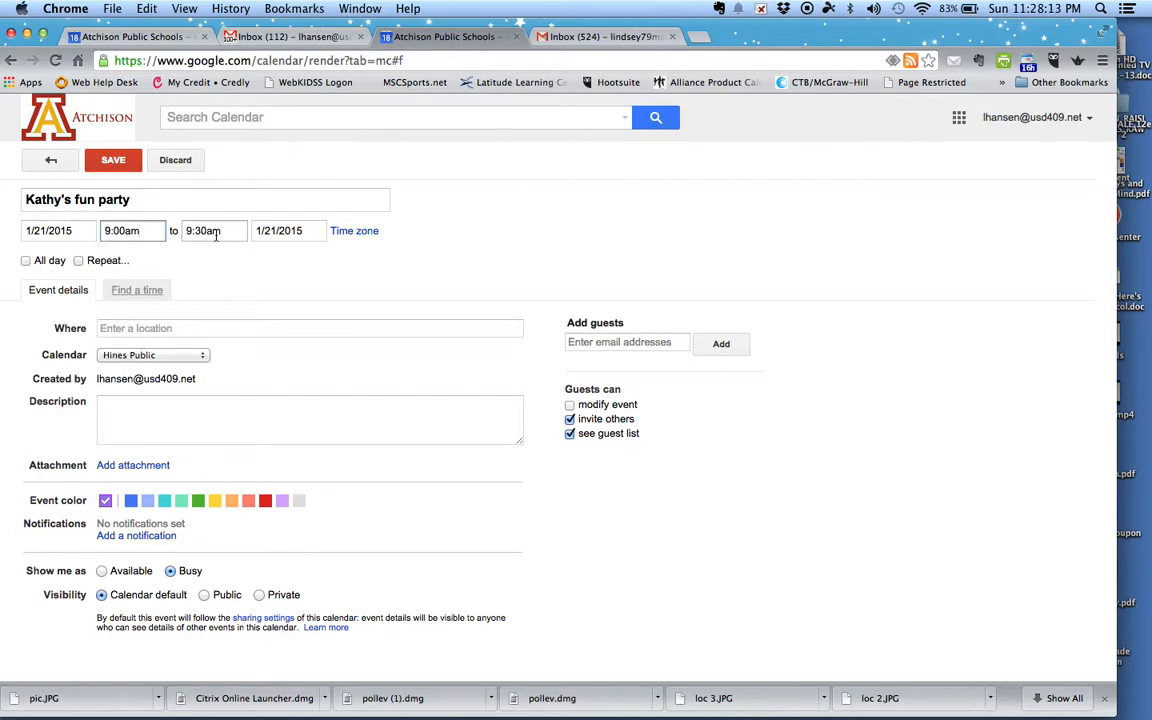
left_click(116, 161)
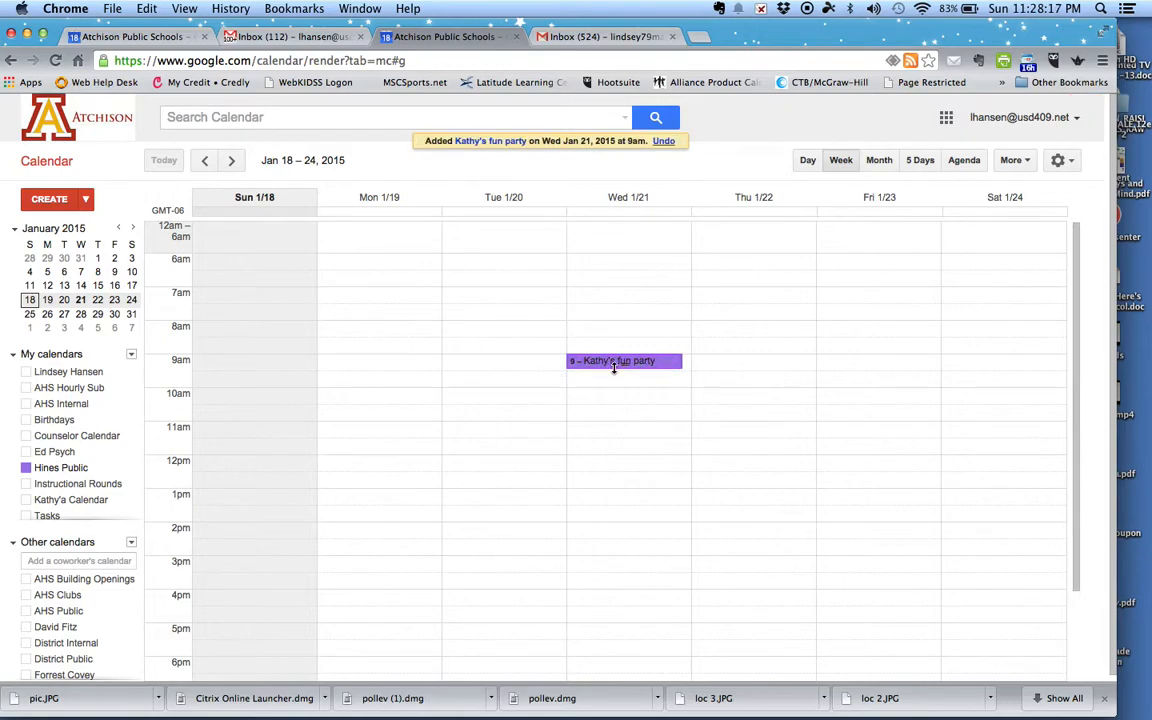
Step: Start an 11:00am event 'Kathy's Party 2' on Wed 1/21 and open its full details
left_click(584, 432)
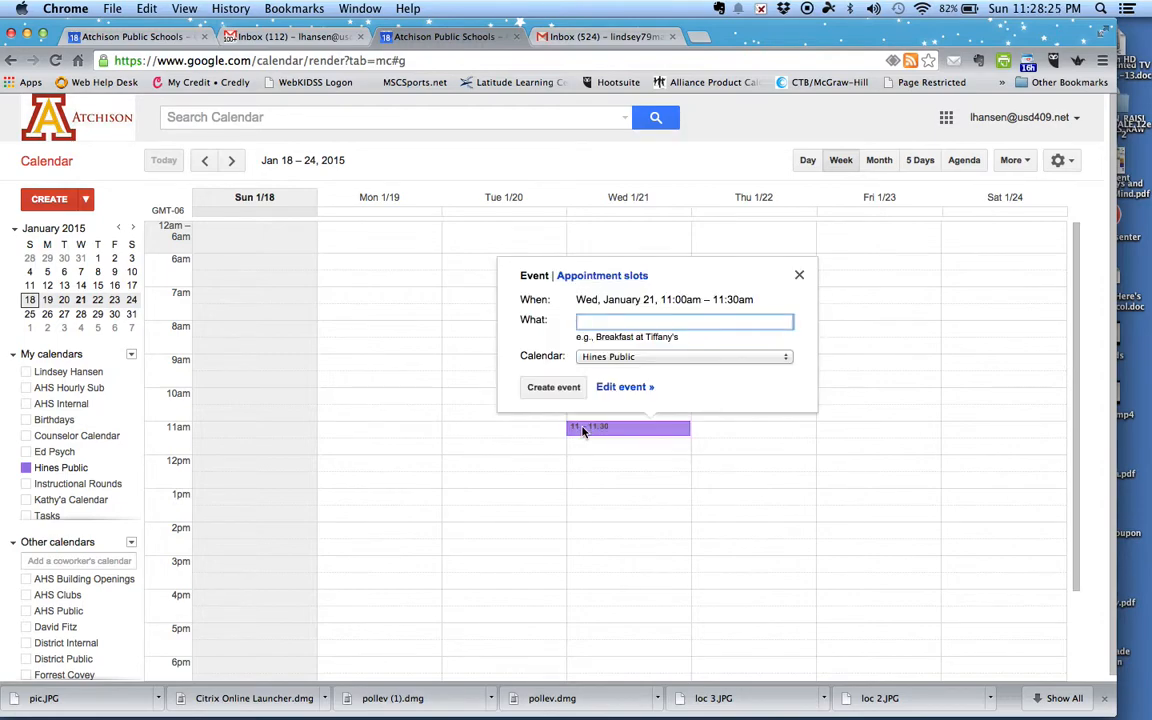
type("Kathy's Party 2")
left_click(622, 388)
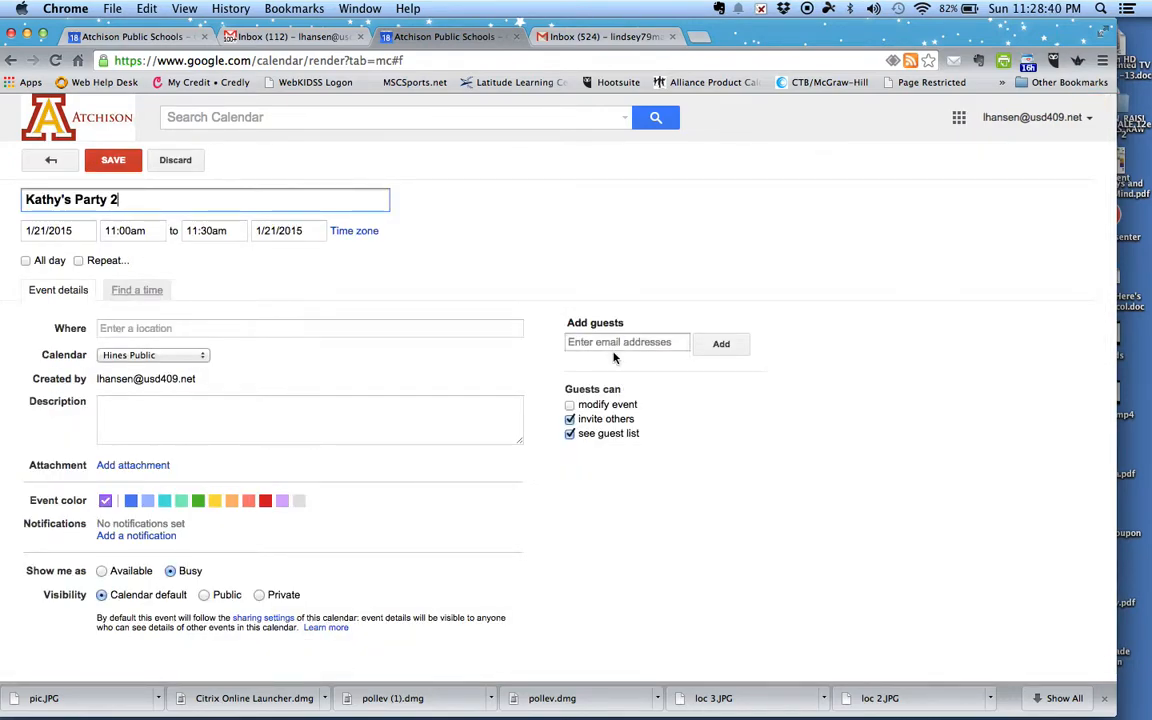
Step: Add a guest to the event by entering their e-mail address
left_click(610, 343)
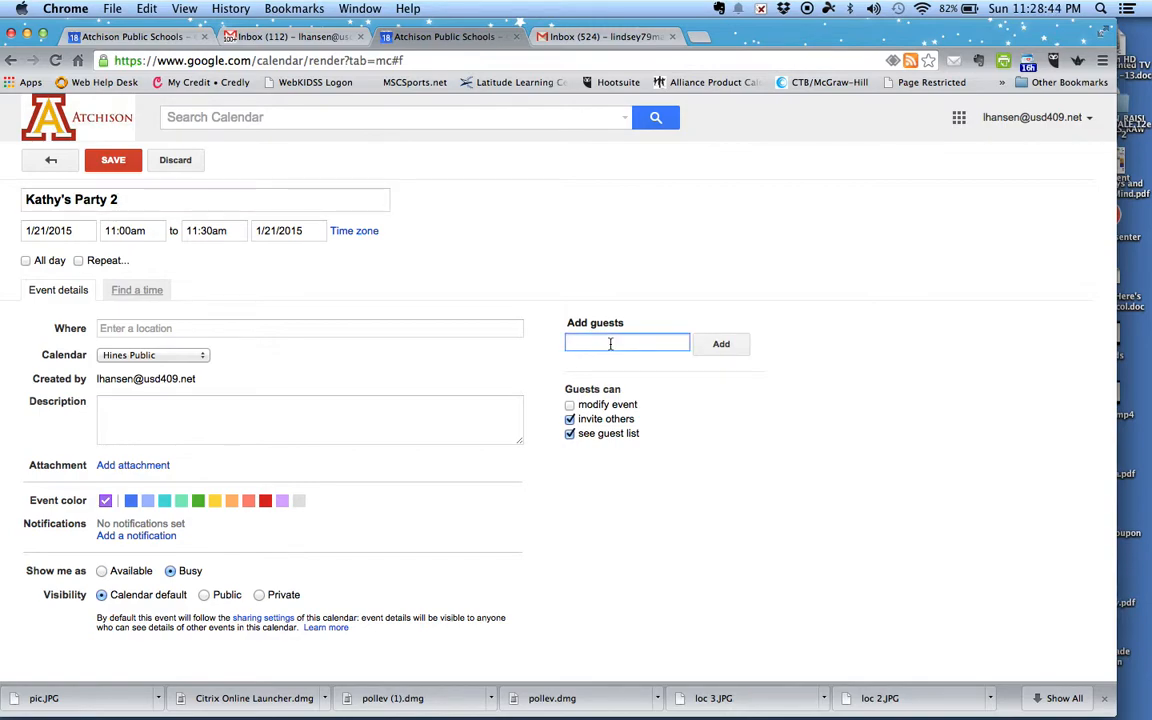
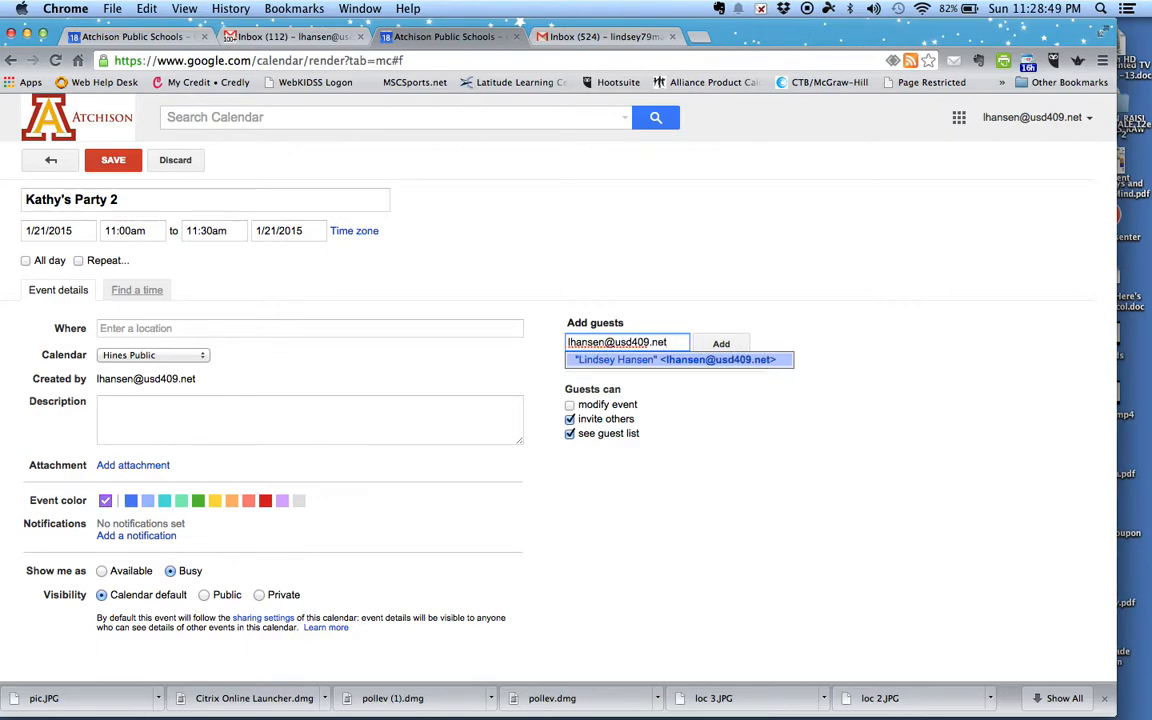
left_click(725, 343)
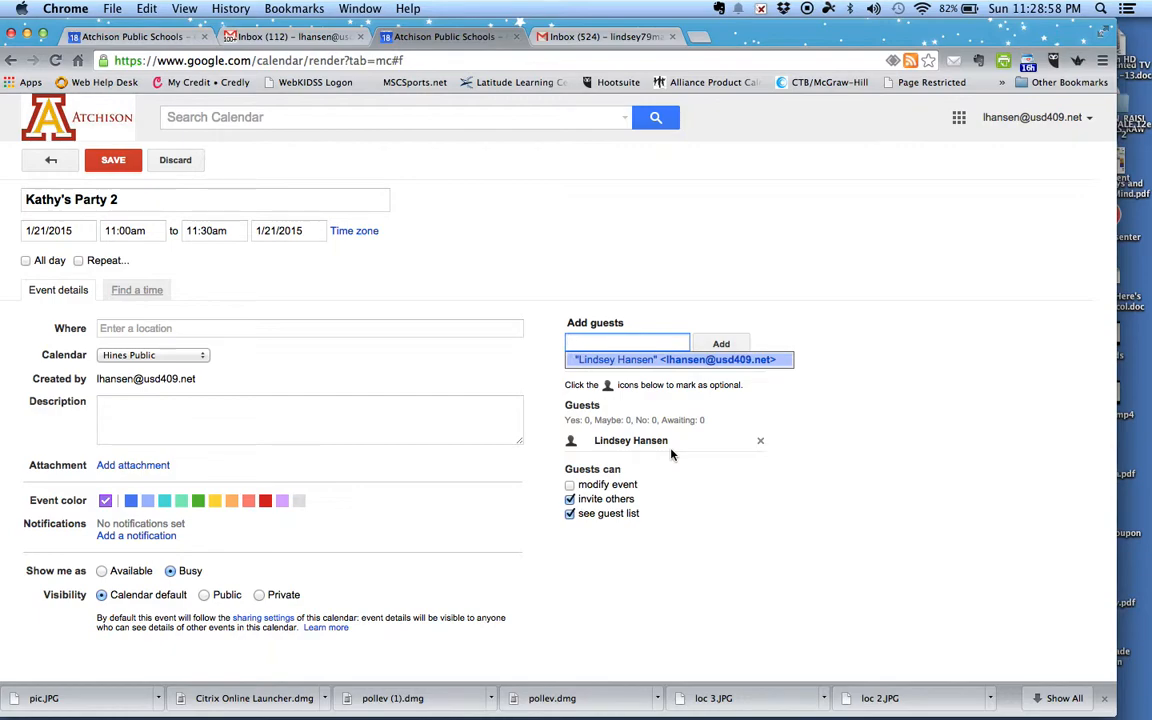
Step: Keep the Hines Public calendar and set the location to Atchison High School, West Riley Street
left_click(190, 356)
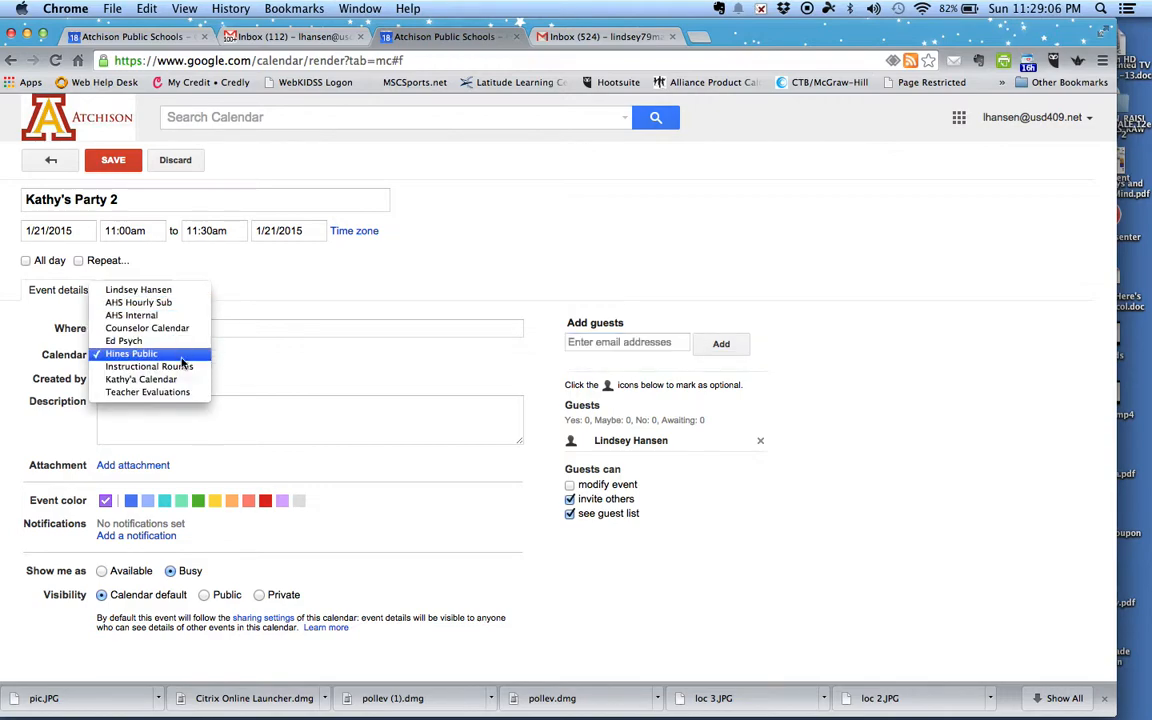
left_click(180, 355)
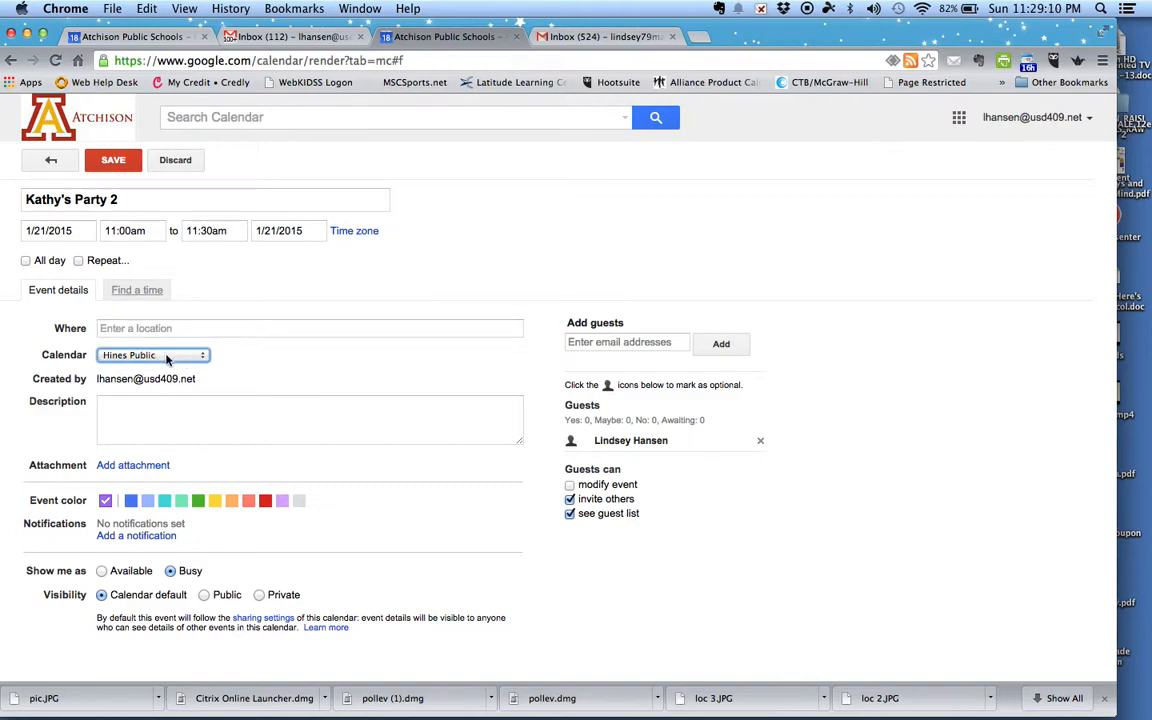
left_click(151, 328)
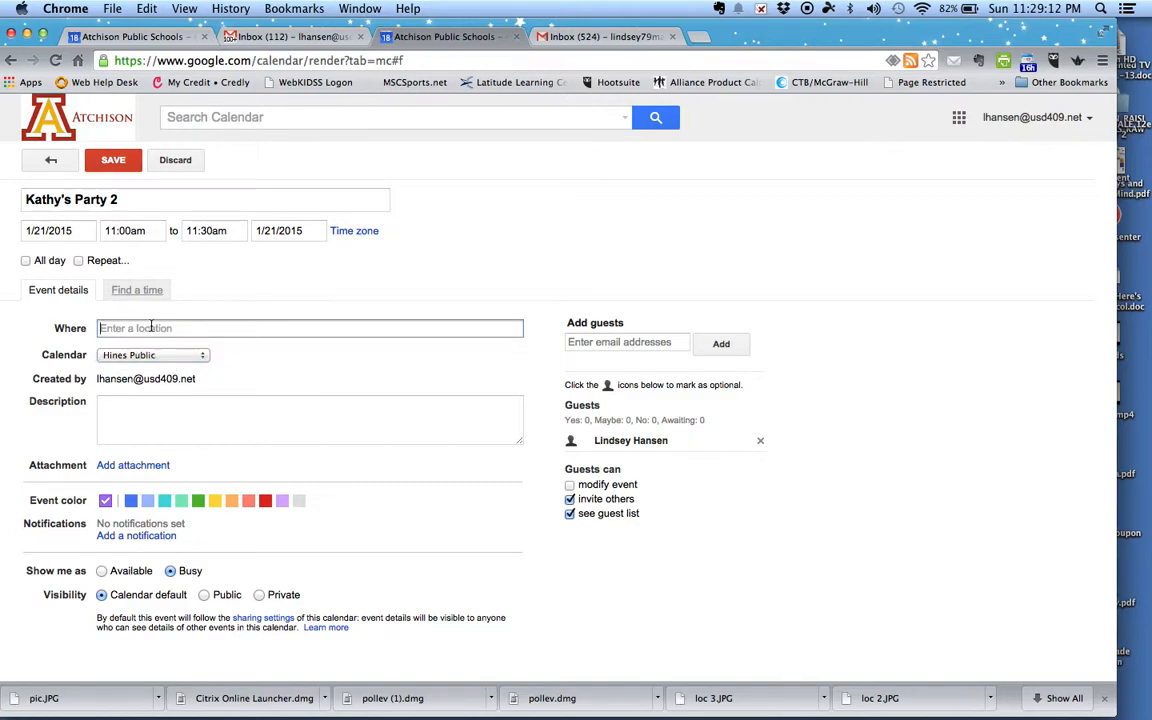
type("Atchison")
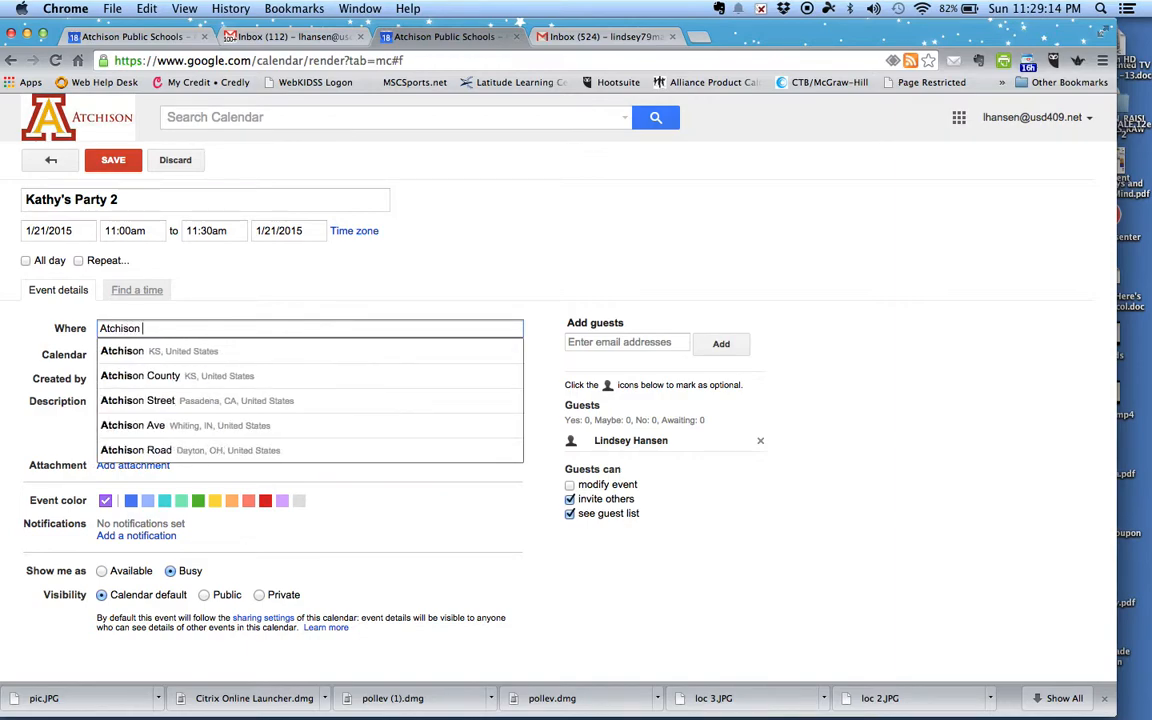
type(" High")
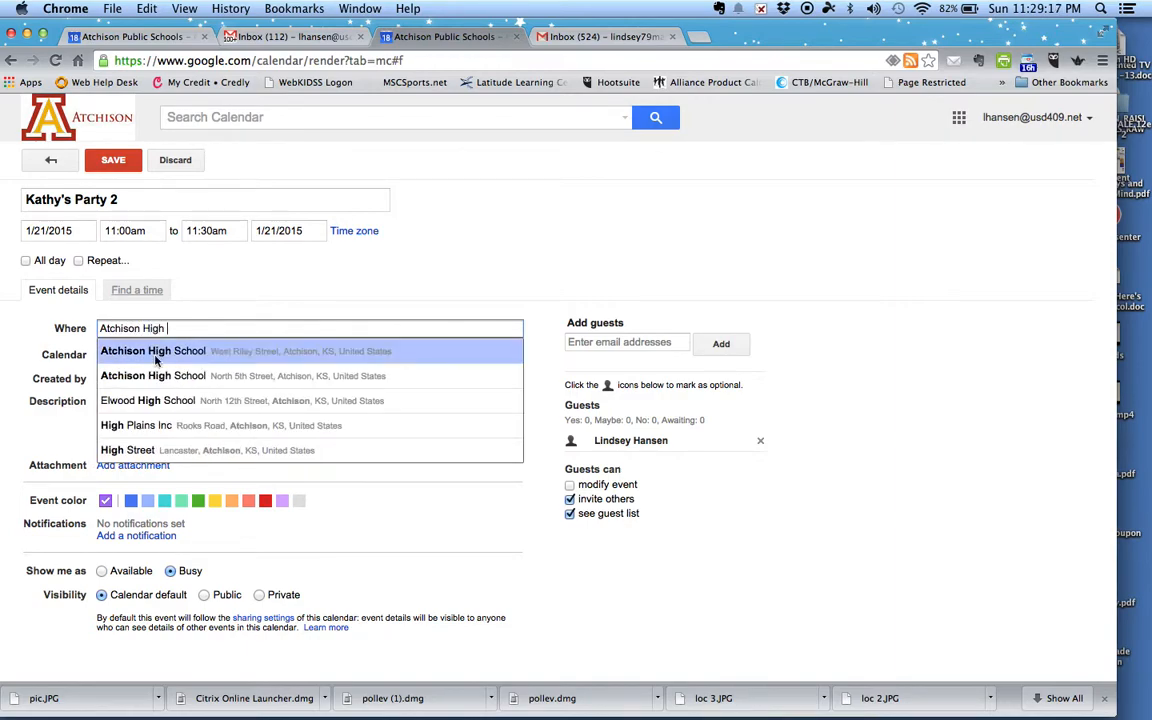
left_click(165, 352)
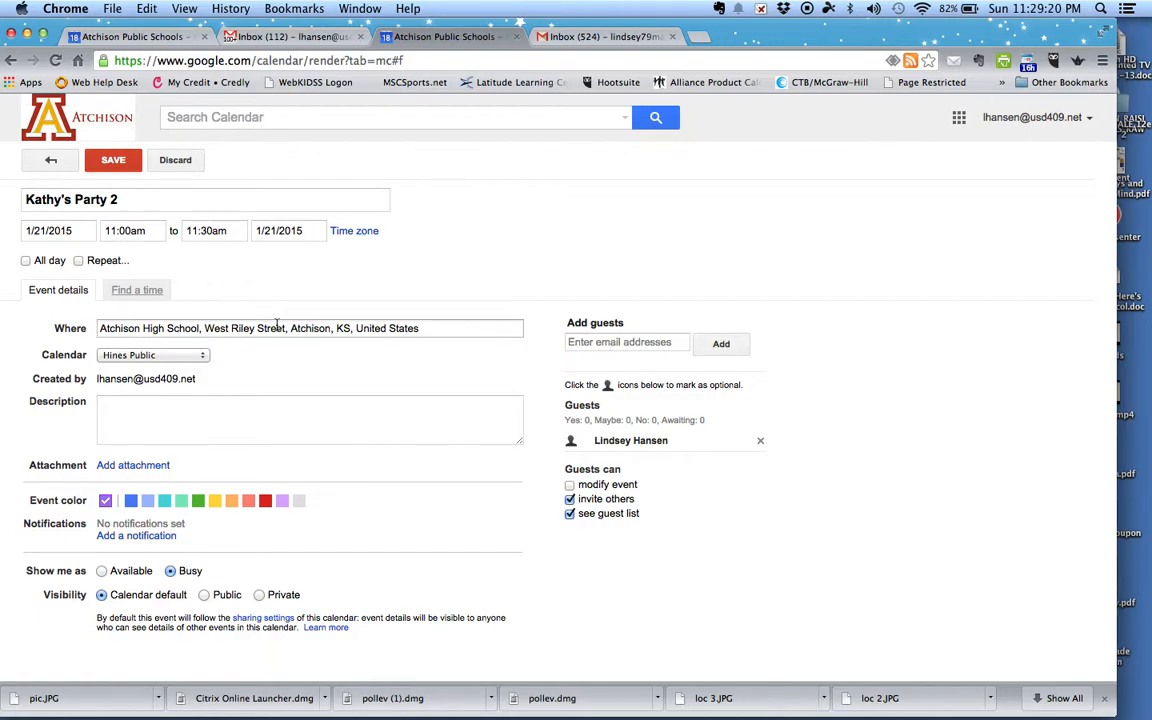
Step: Attach the Piaget presentation from the Google Drive psych folder
left_click(146, 467)
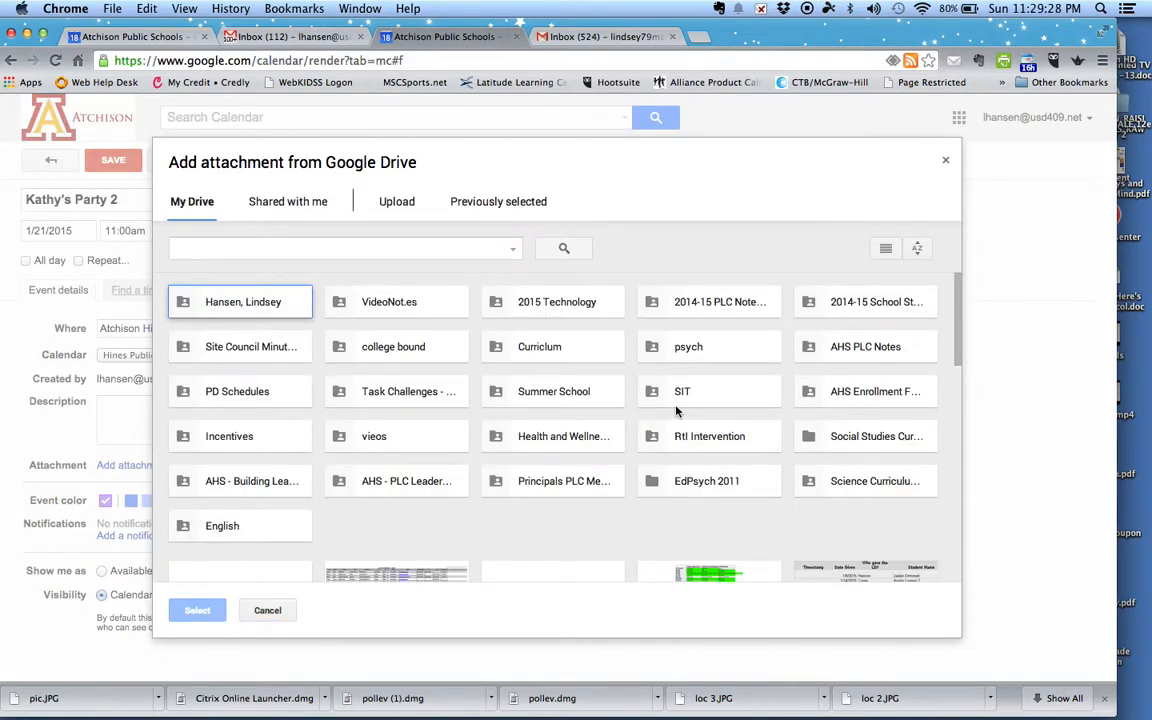
left_click(689, 349)
double_click(689, 349)
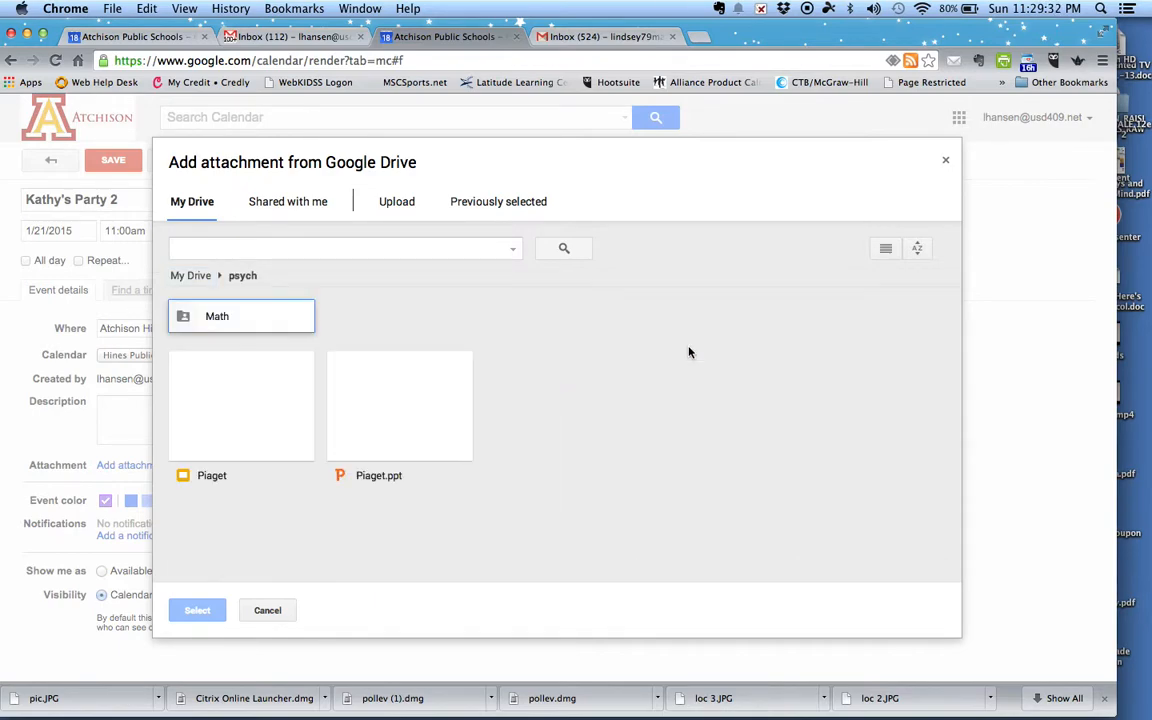
left_click(250, 405)
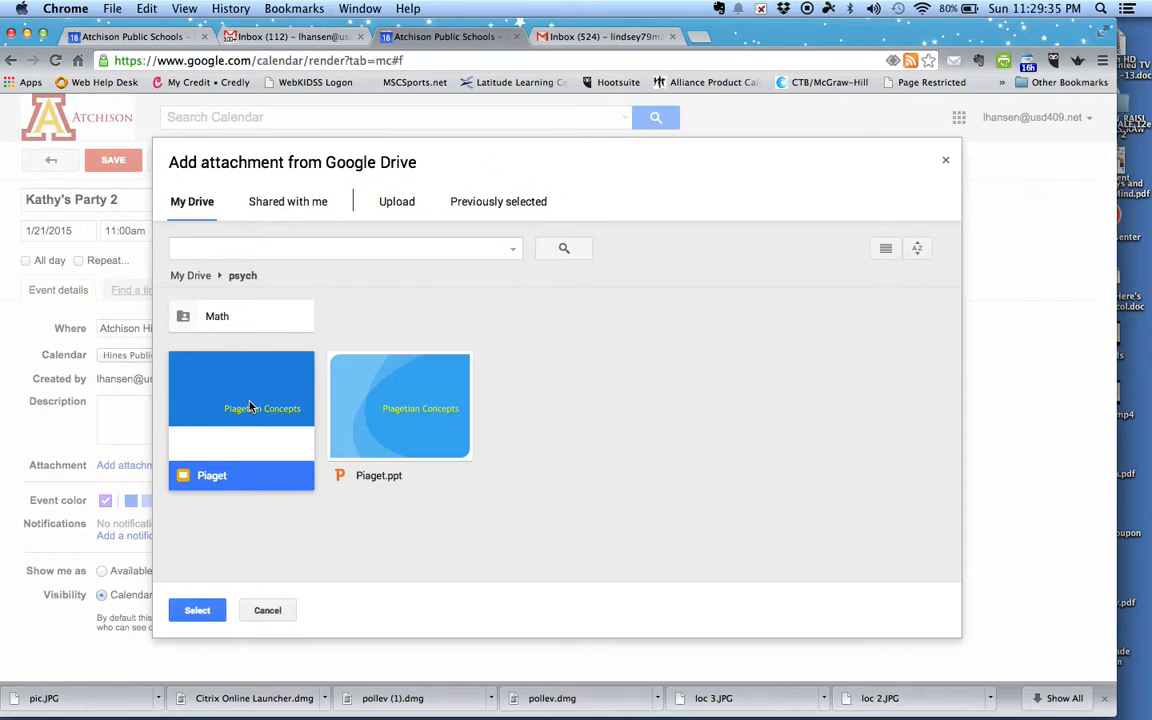
left_click(207, 616)
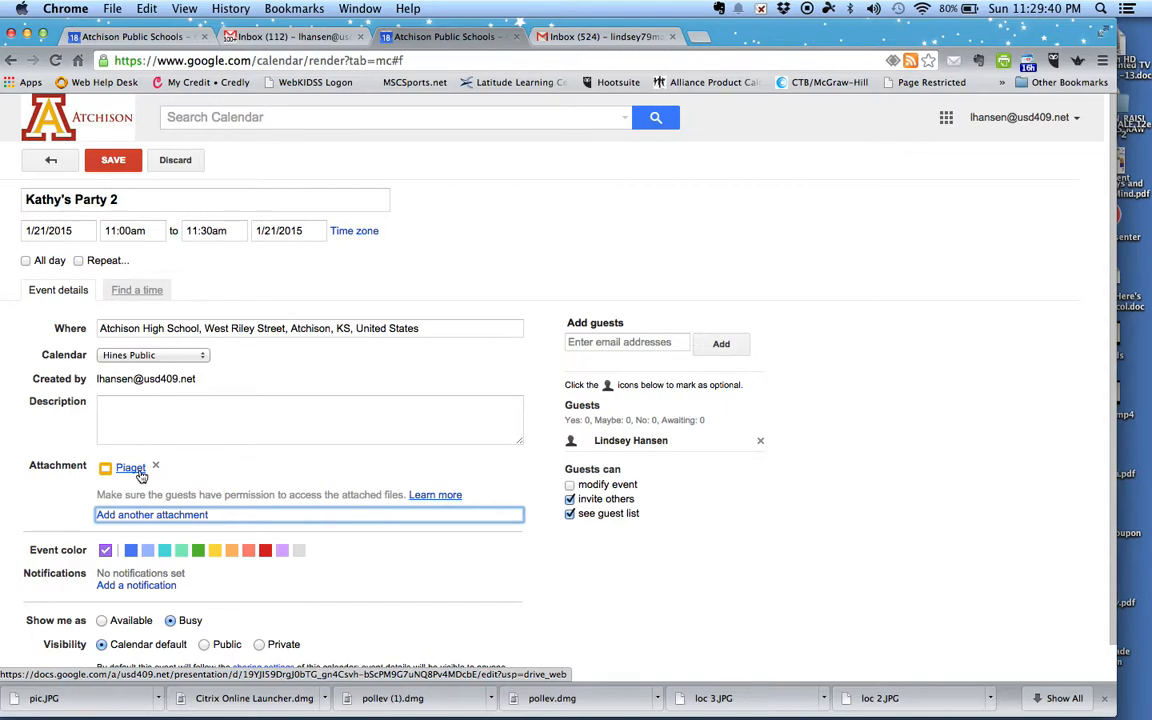
Step: Add the suggested contacts as guests, correcting misspelled names along the way
left_click(620, 340)
type("l")
key("Return")
type("kahine")
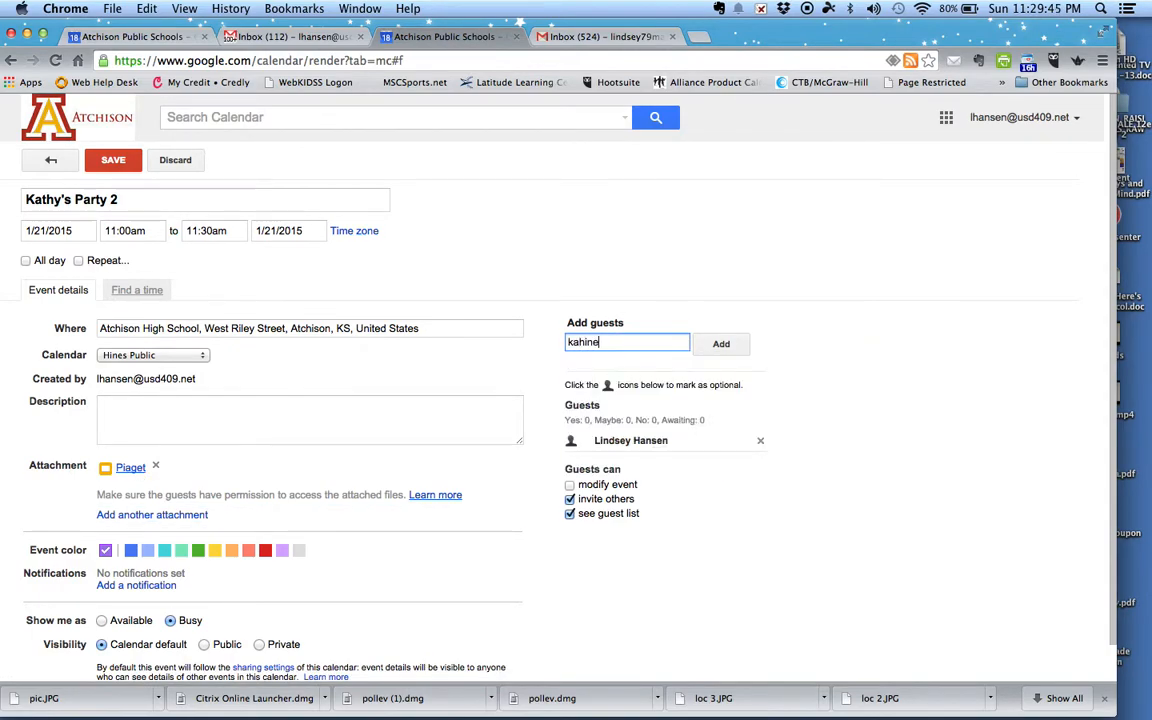
key("BackSpace")
key("BackSpace")
key("BackSpace")
key("BackSpace")
key("BackSpace")
type("hine")
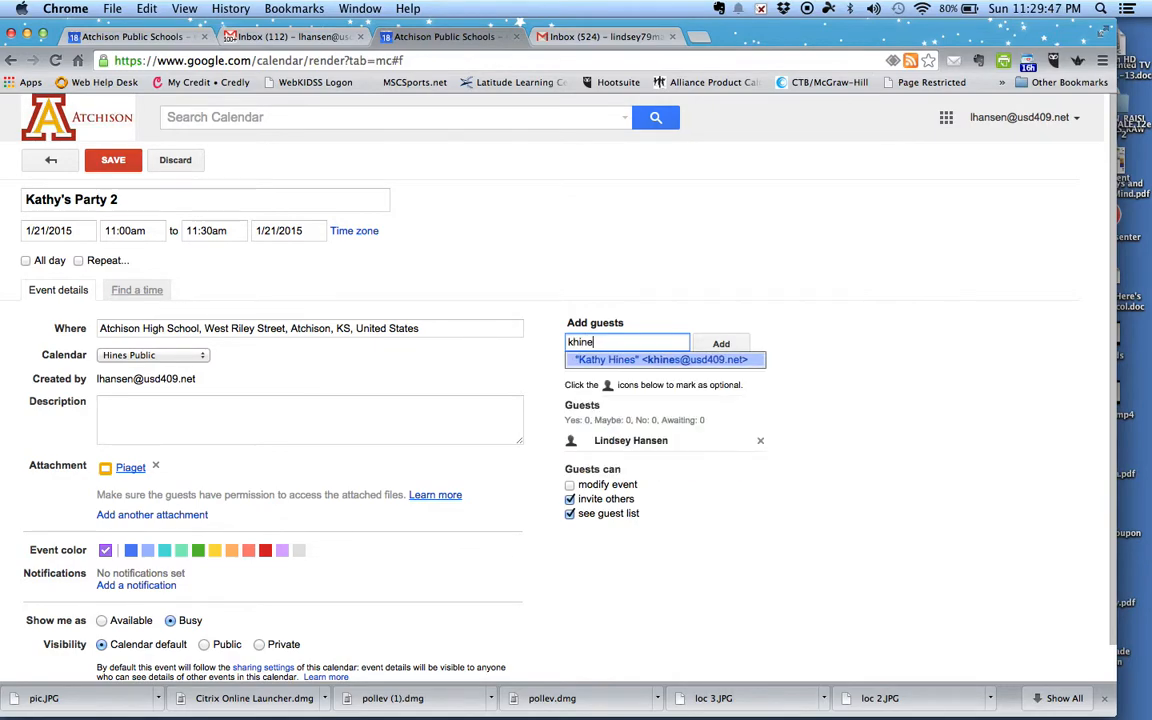
key("Return")
type("tscahuder")
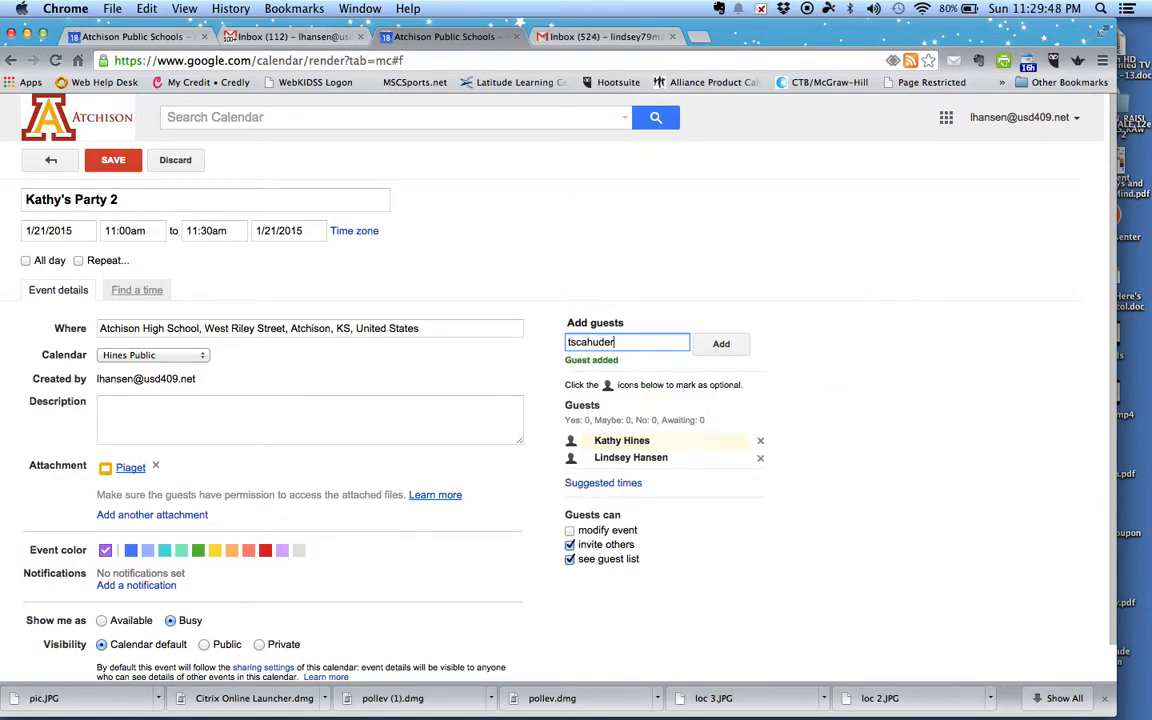
key("BackSpace")
key("BackSpace")
key("BackSpace")
key("BackSpace")
key("BackSpace")
key("BackSpace")
key("Return")
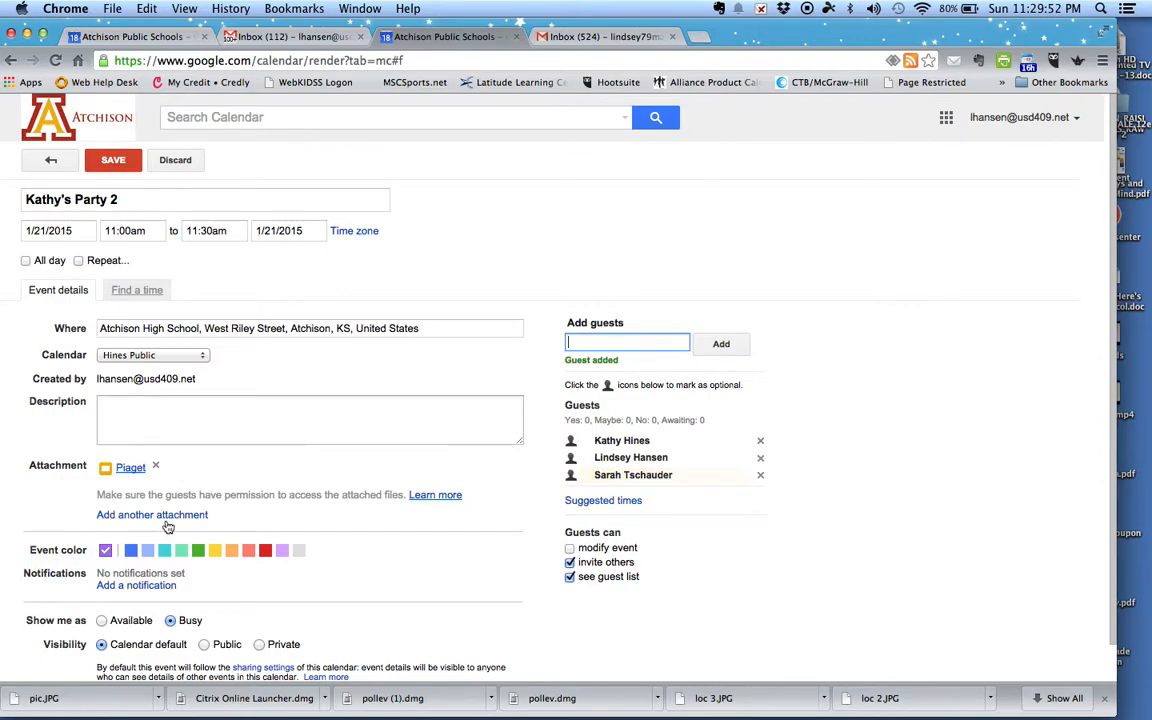
Step: Write the description 'Here is our agenda for Wednesday's meeting' and add a pop-up reminder
left_click(152, 408)
type("Here is our agen")
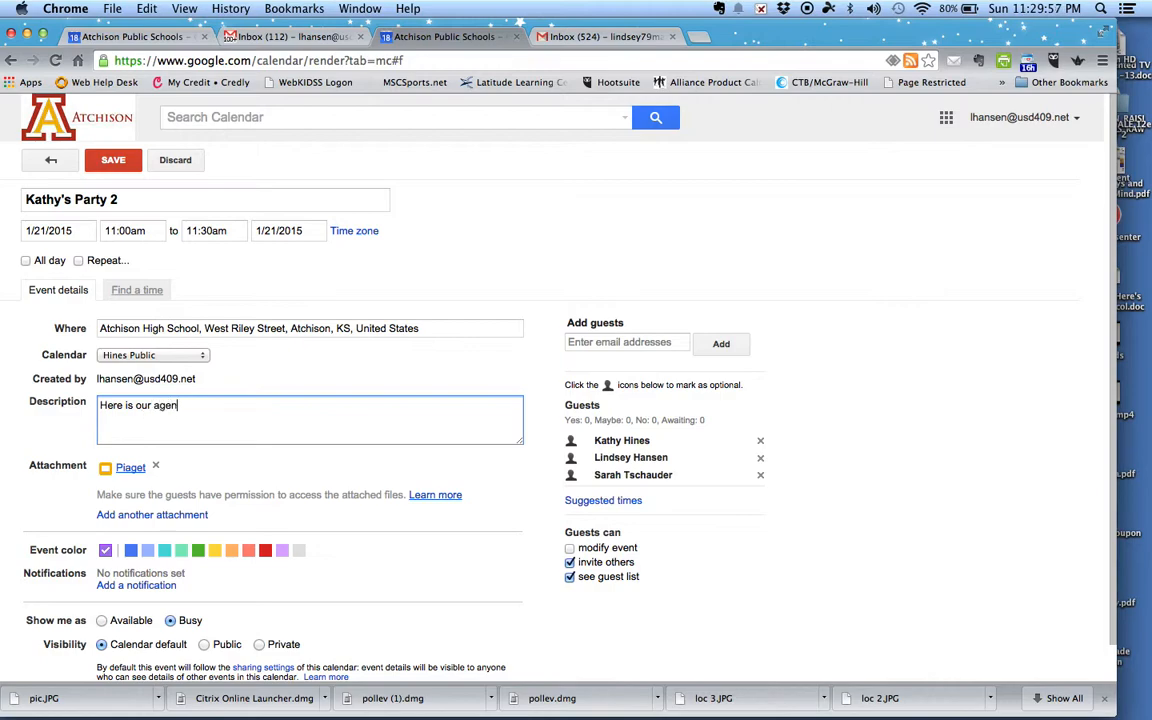
type("da for Wednesday's meeting.")
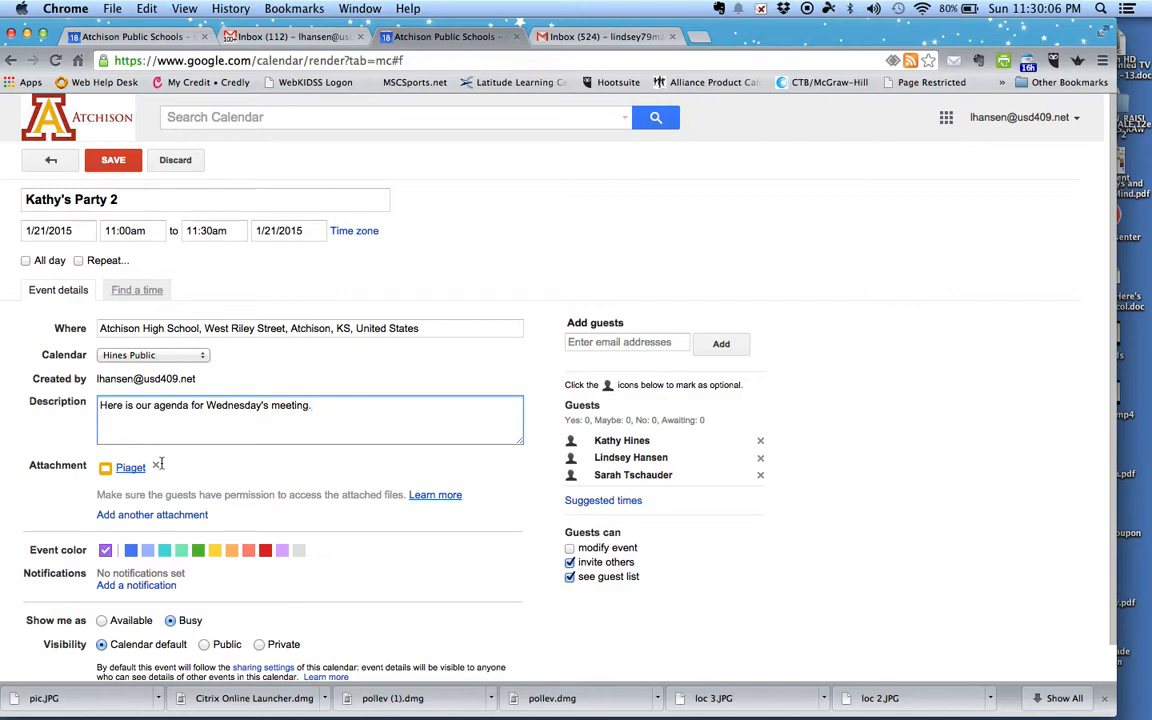
left_click(116, 587)
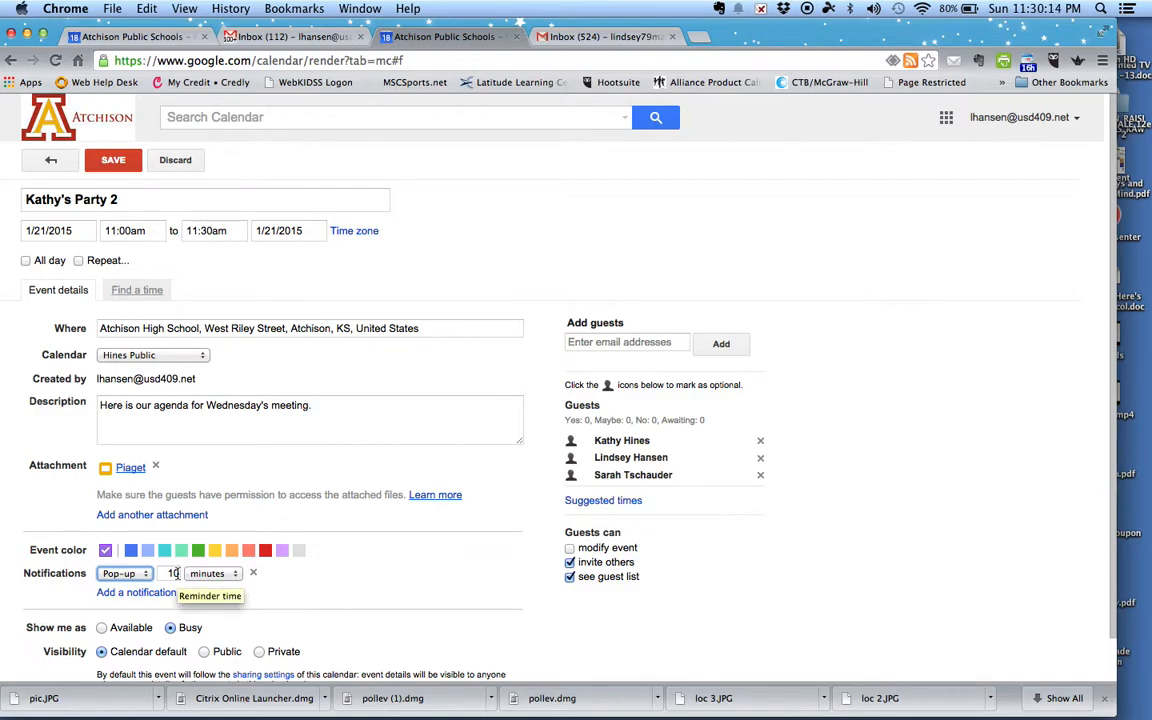
left_click(121, 573)
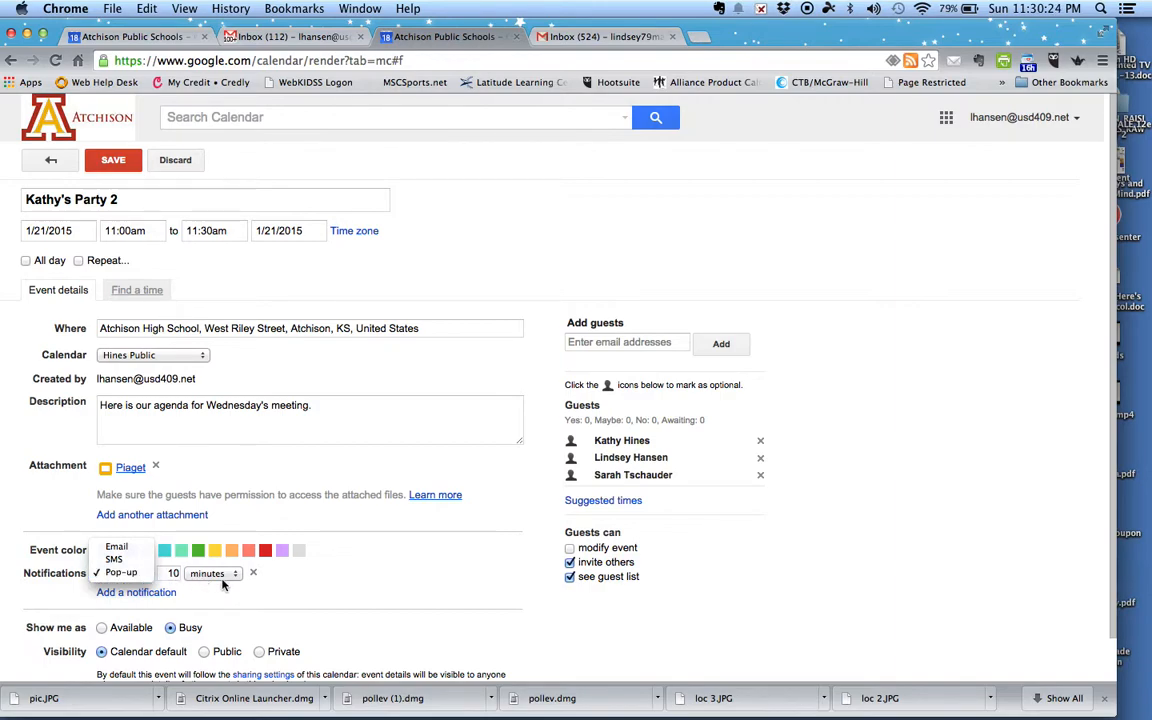
left_click(121, 572)
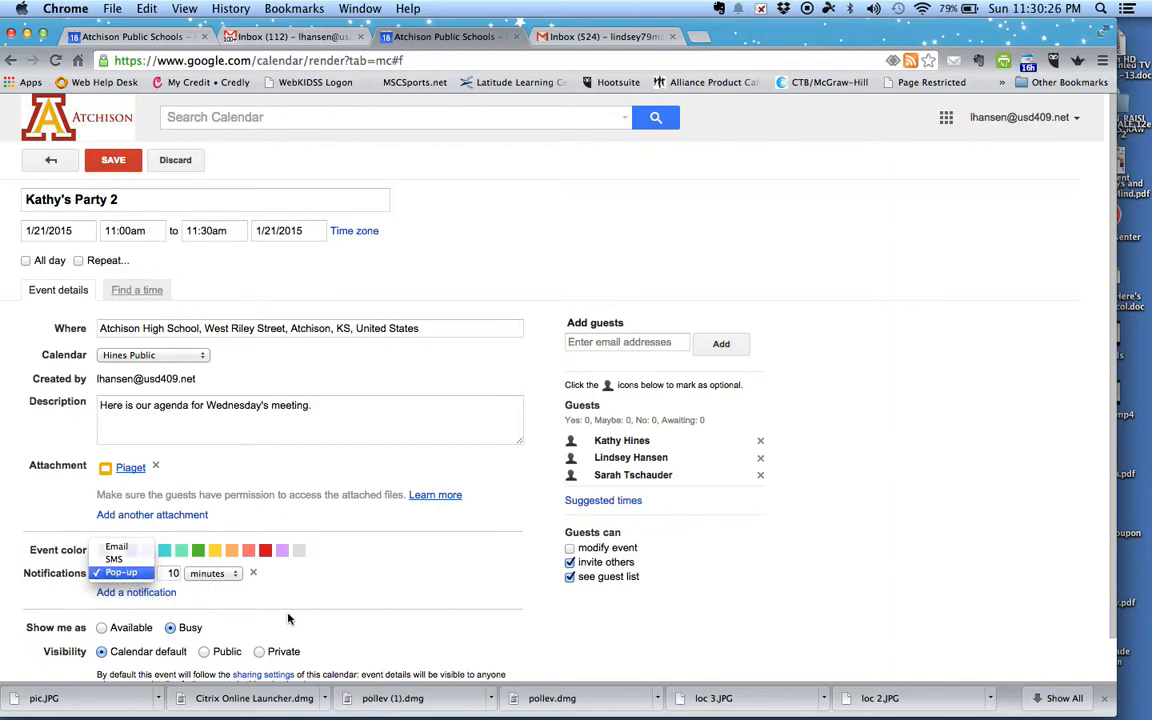
Step: Add a second reminder set to SMS, 15 minutes before
left_click(136, 592)
left_click(125, 592)
left_click(132, 568)
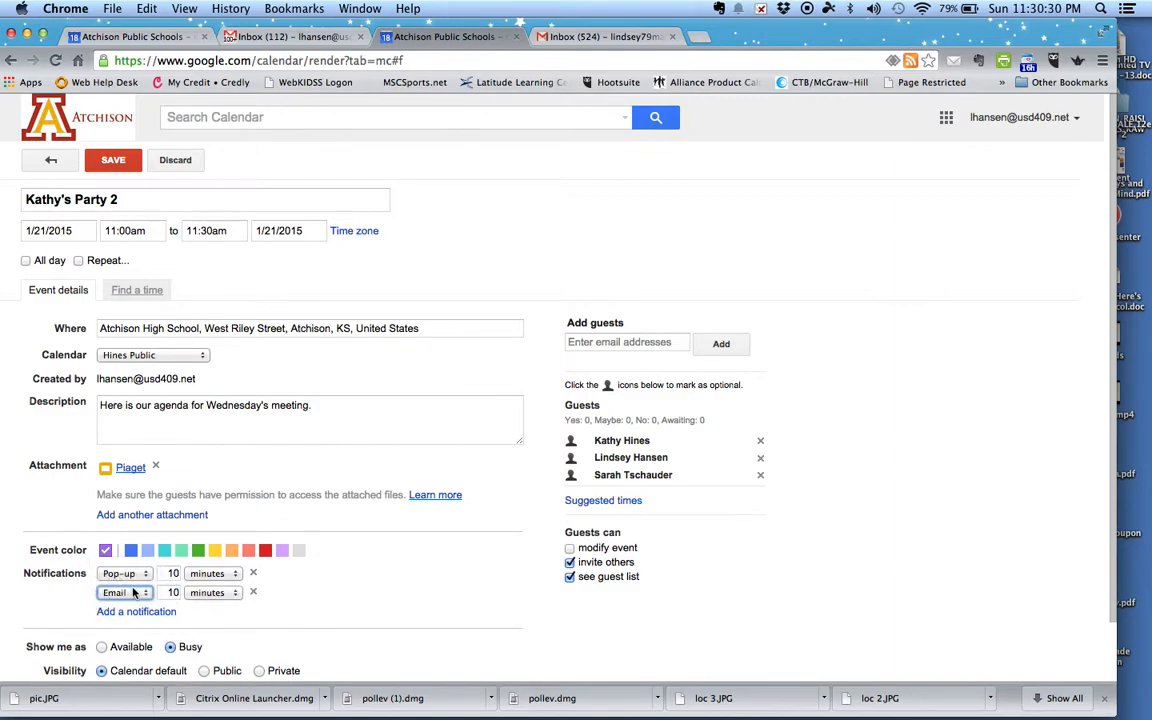
left_click(132, 593)
left_click(120, 604)
double_click(177, 592)
type("15")
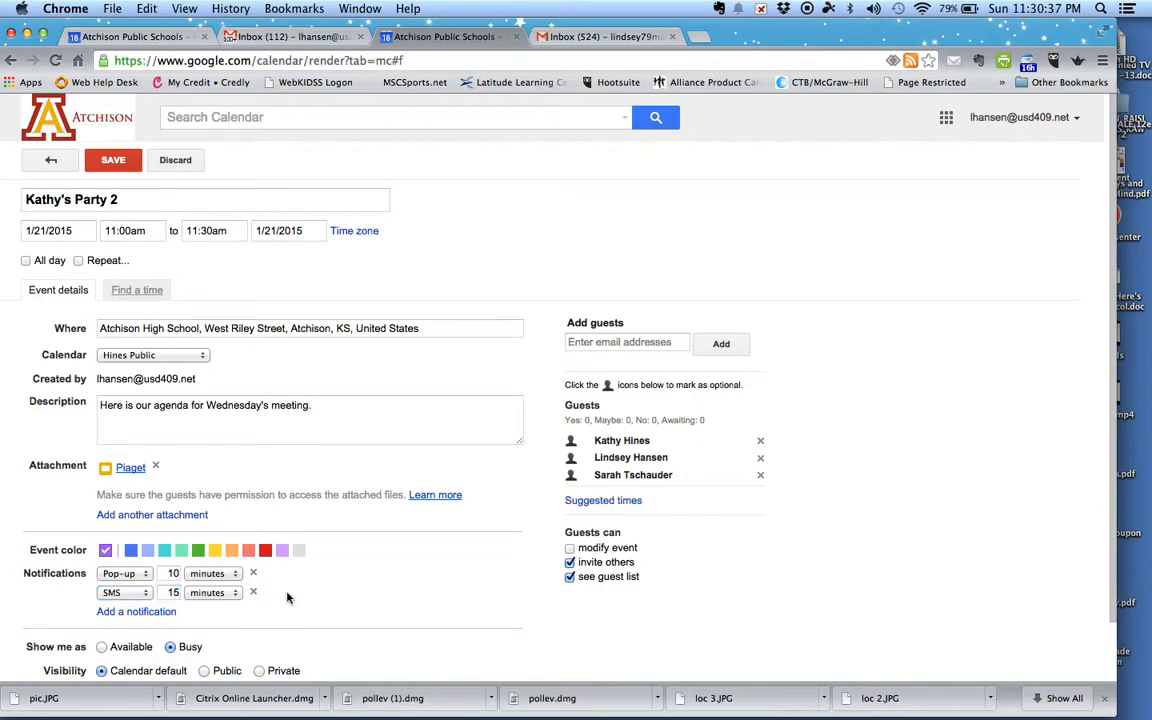
scroll(287, 597, "down", 2)
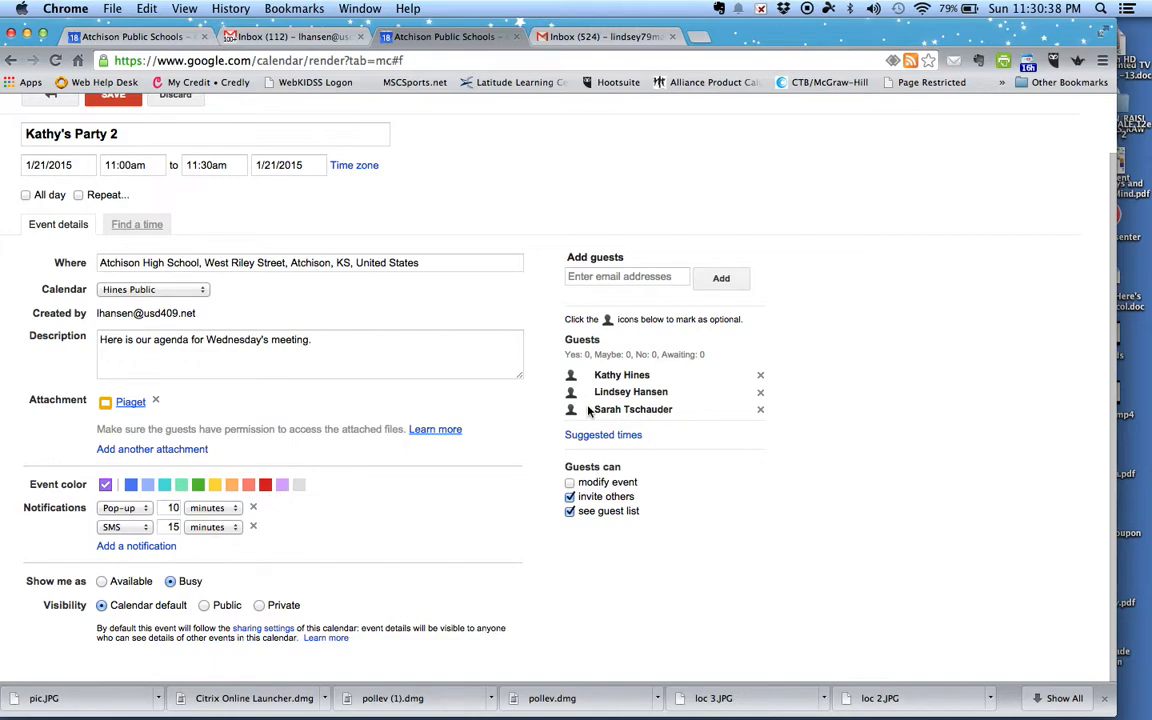
Step: Remove the two added guests, toggle All day on and off, and turn on Repeat
left_click(760, 376)
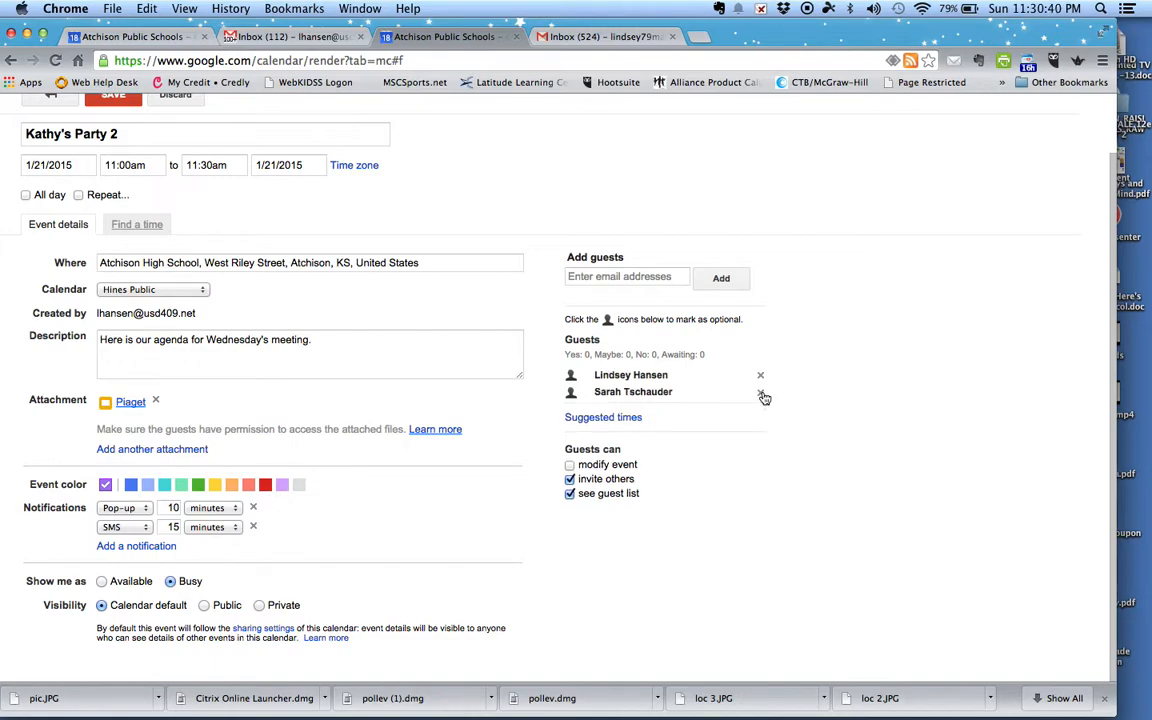
left_click(761, 394)
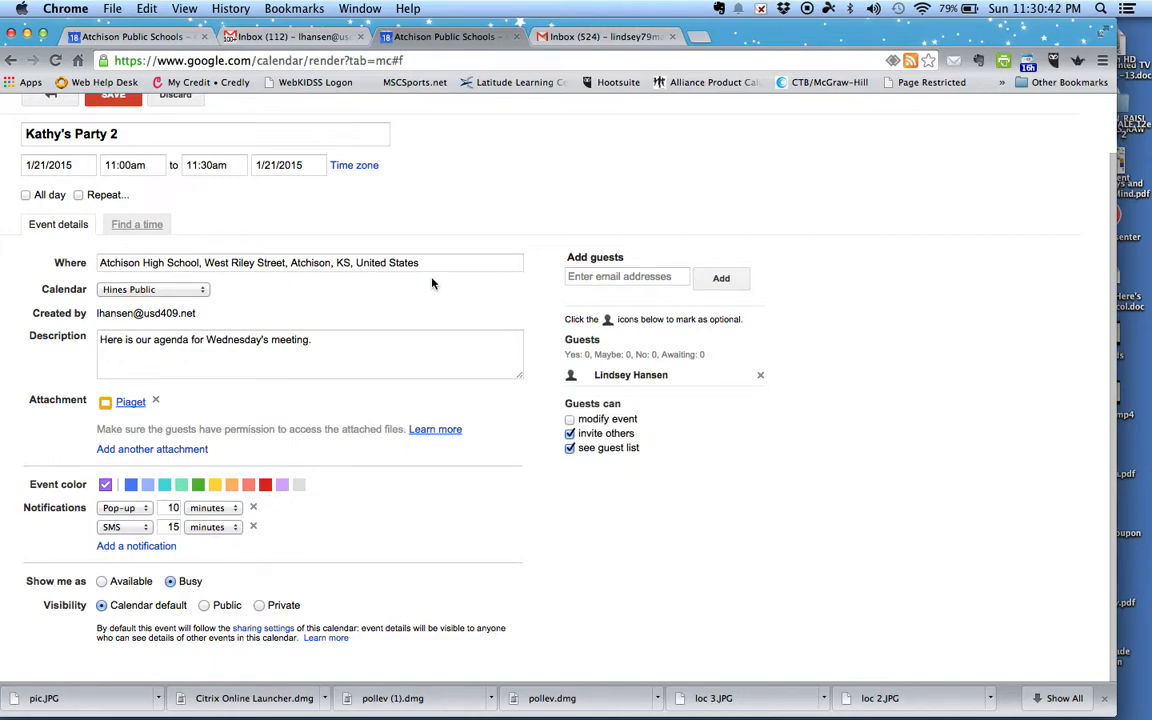
scroll(154, 213, "up", 2)
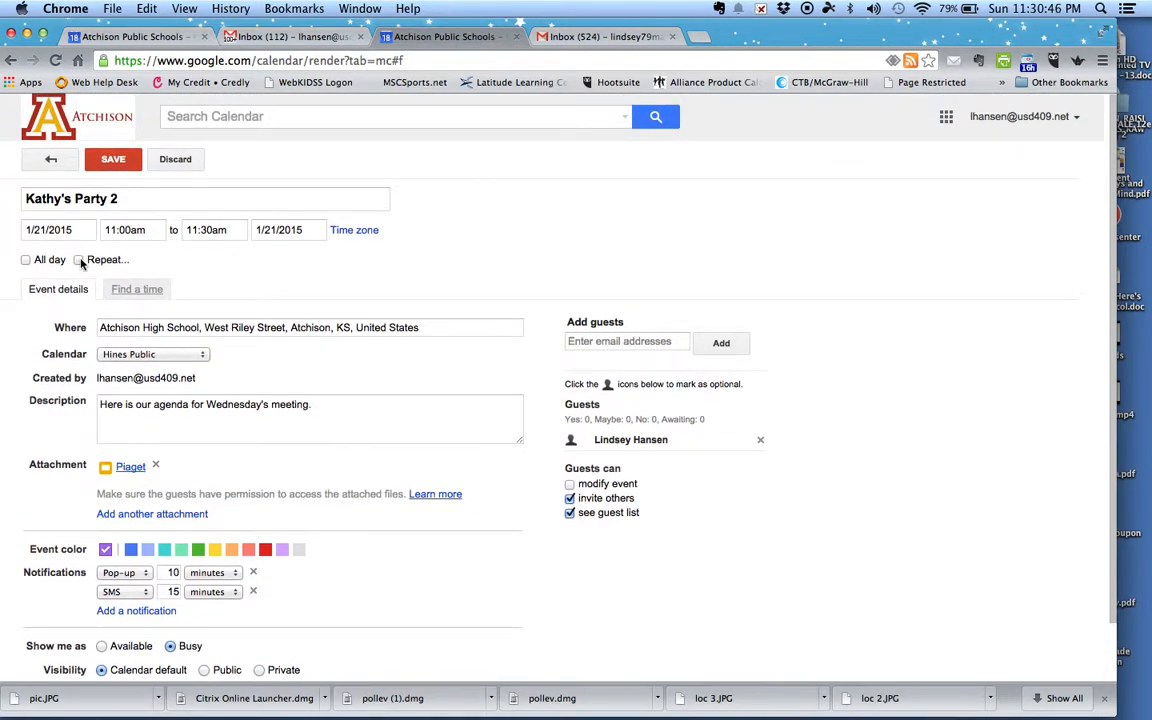
left_click(26, 260)
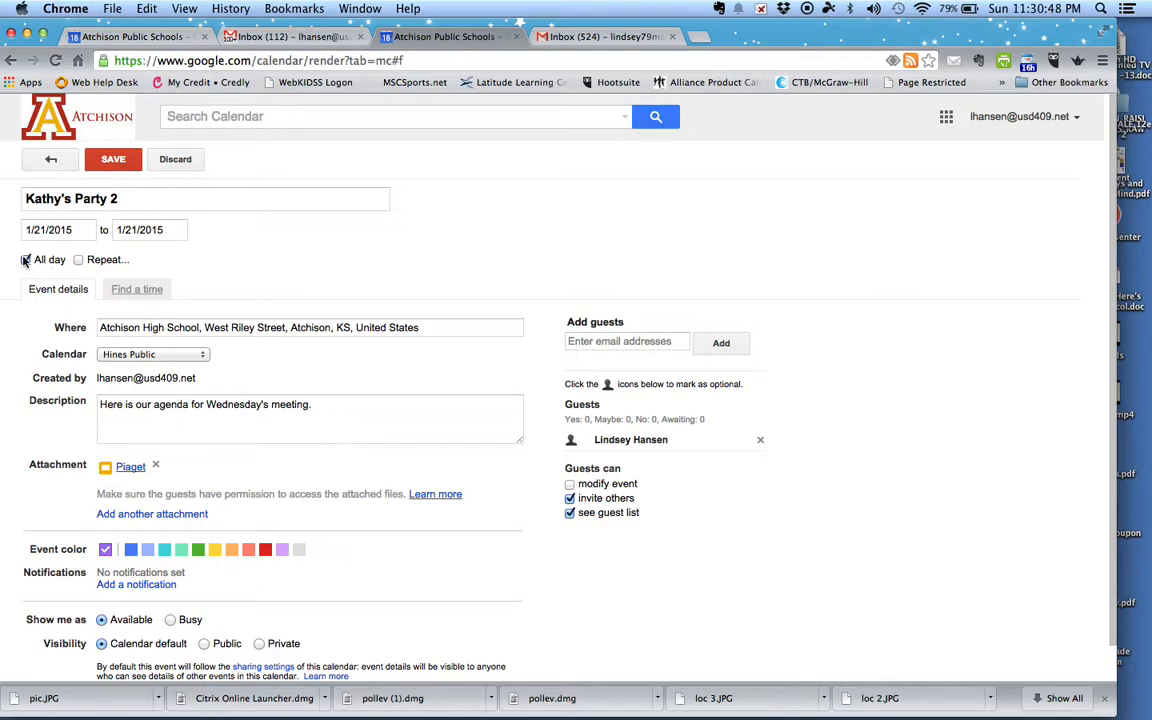
left_click(57, 261)
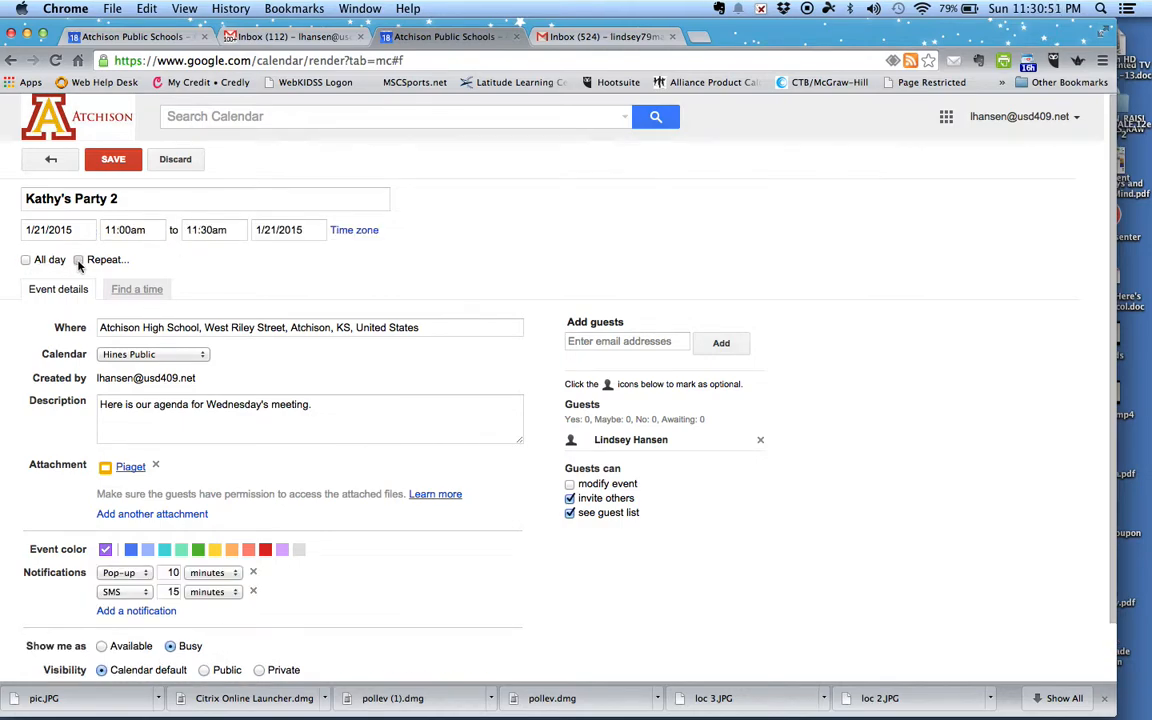
left_click(78, 260)
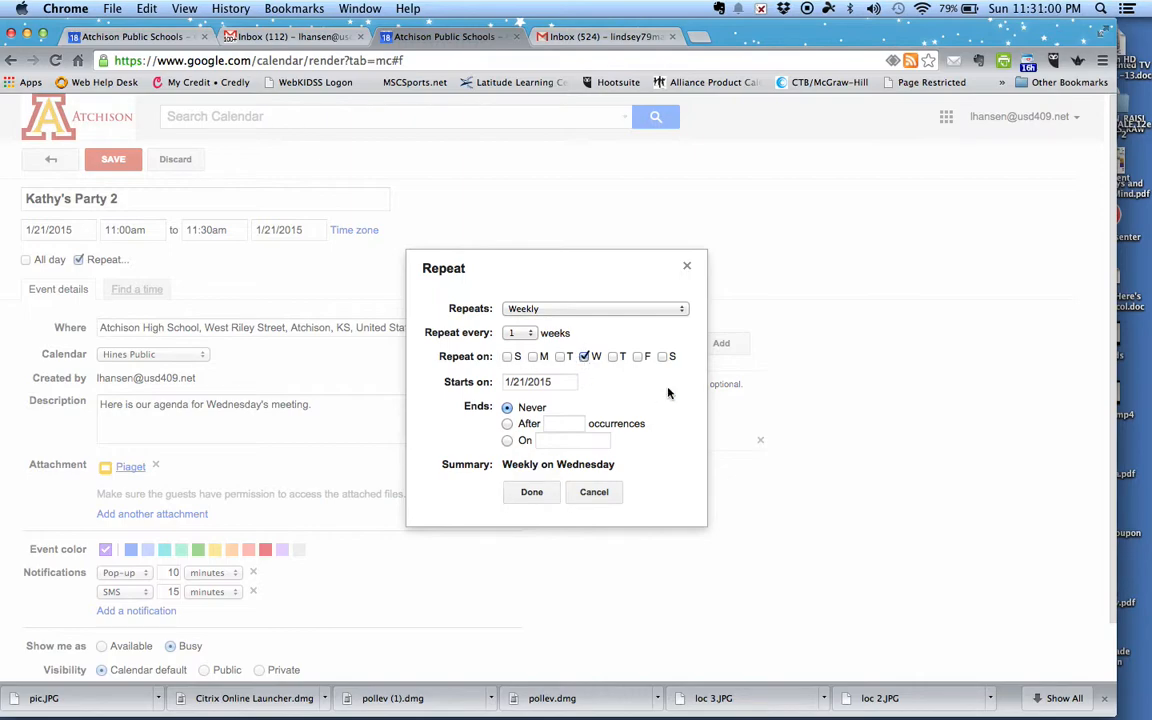
Step: Try a weekly repeat ending after 35 occurrences, cancel it, and save Kathy's Party 2 as one-time
left_click(554, 311)
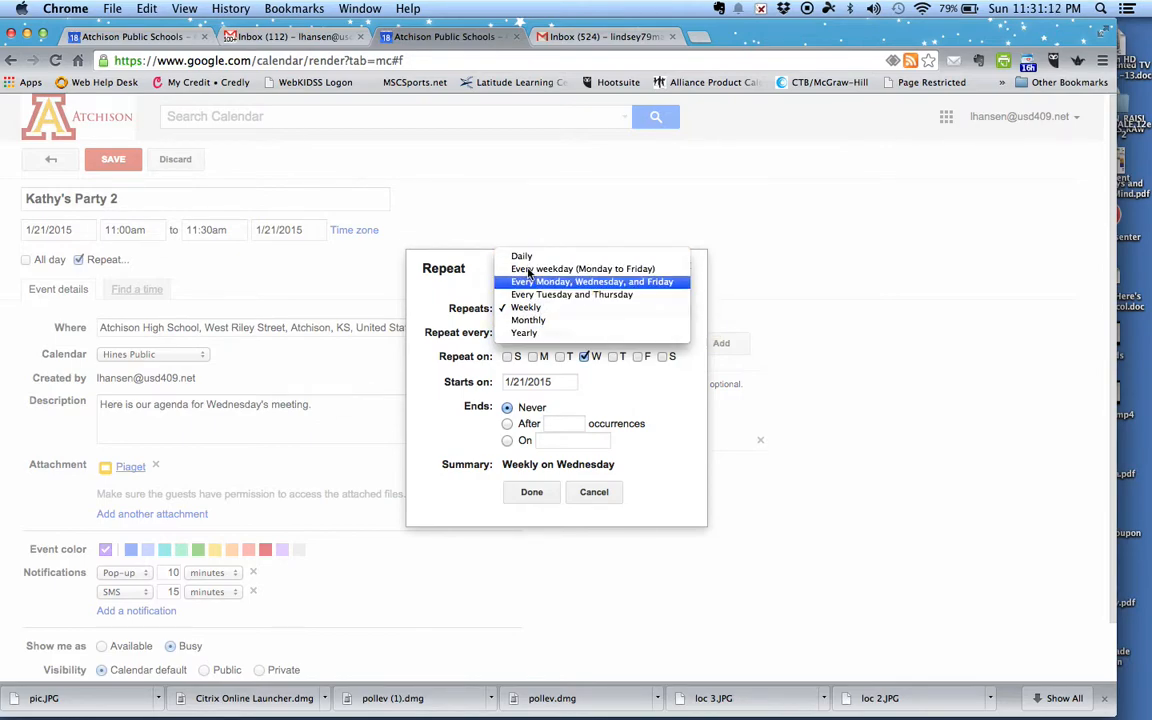
left_click(539, 502)
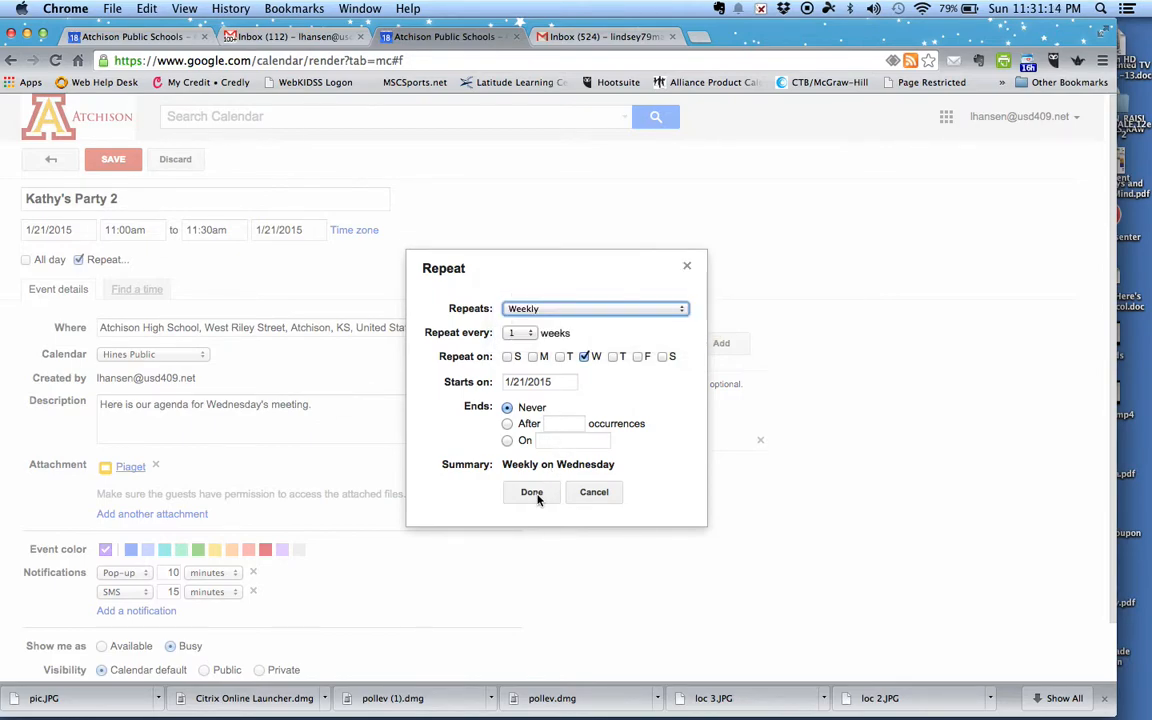
left_click(508, 424)
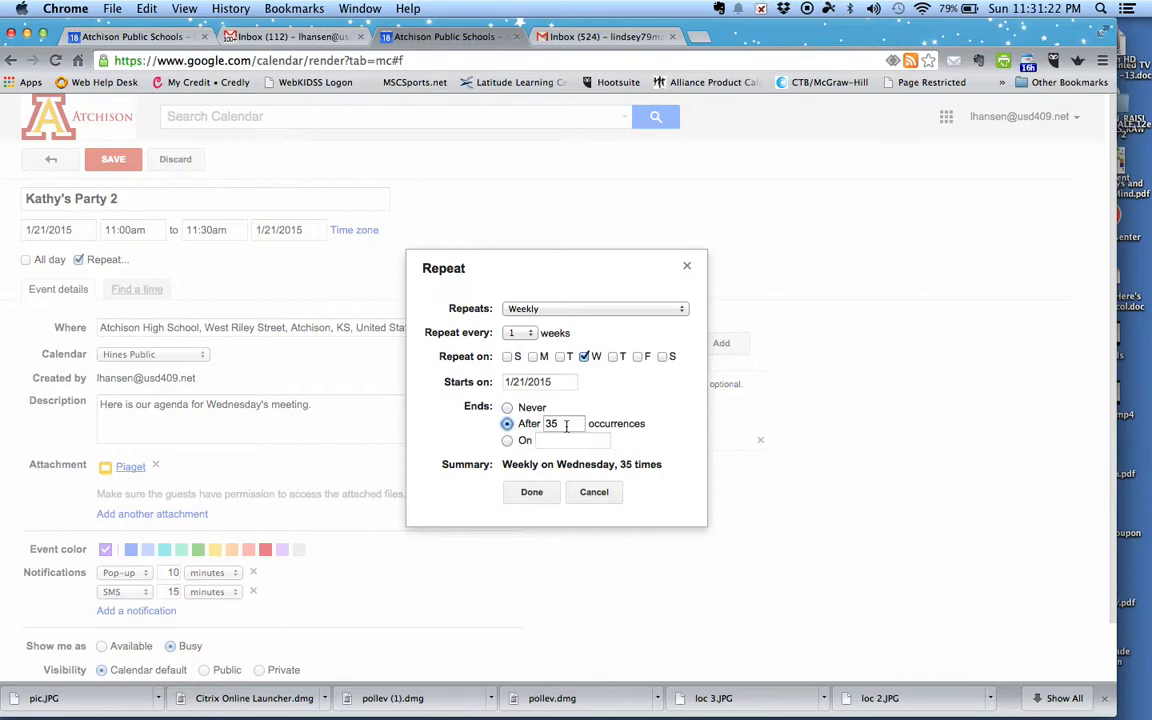
left_click(594, 492)
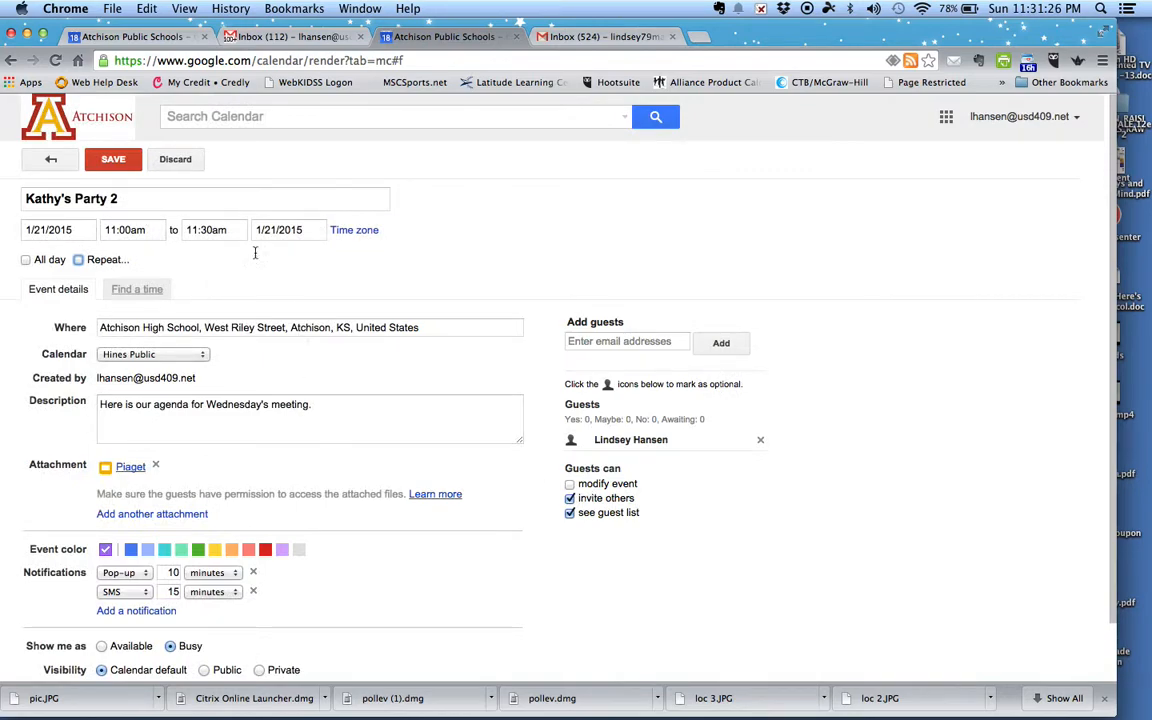
left_click(127, 170)
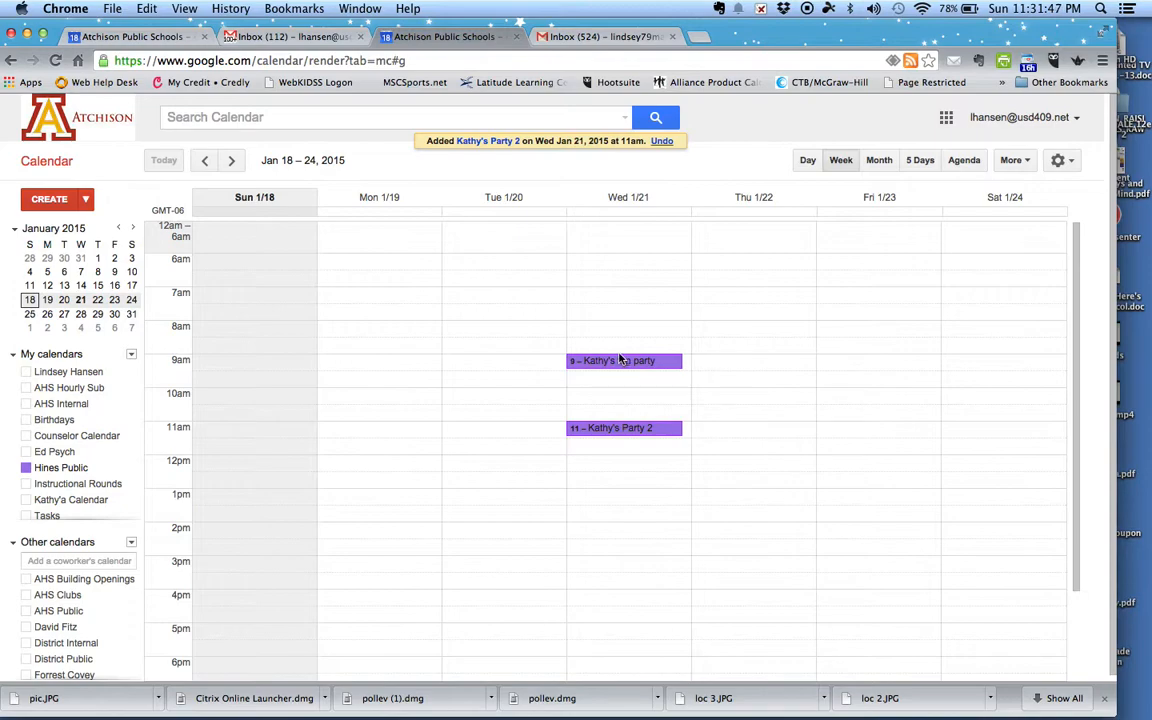
Step: Show the personal calendar and view both Assessment Meeting details, then close the popup
left_click(86, 375)
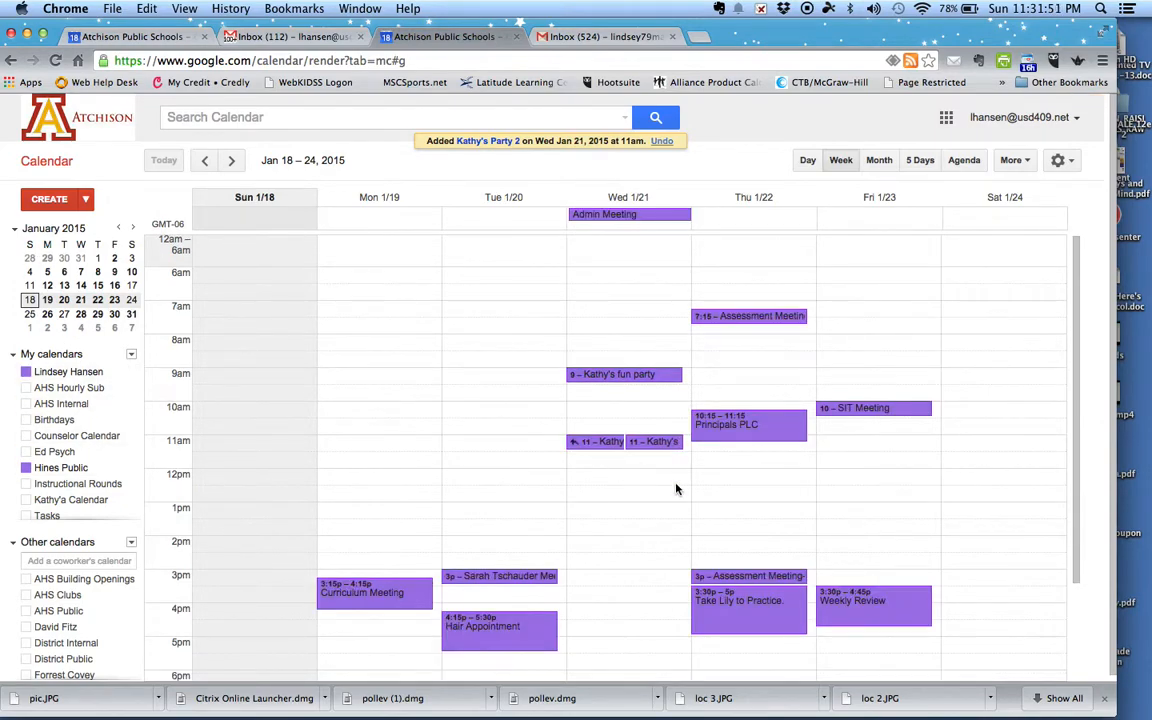
left_click(758, 317)
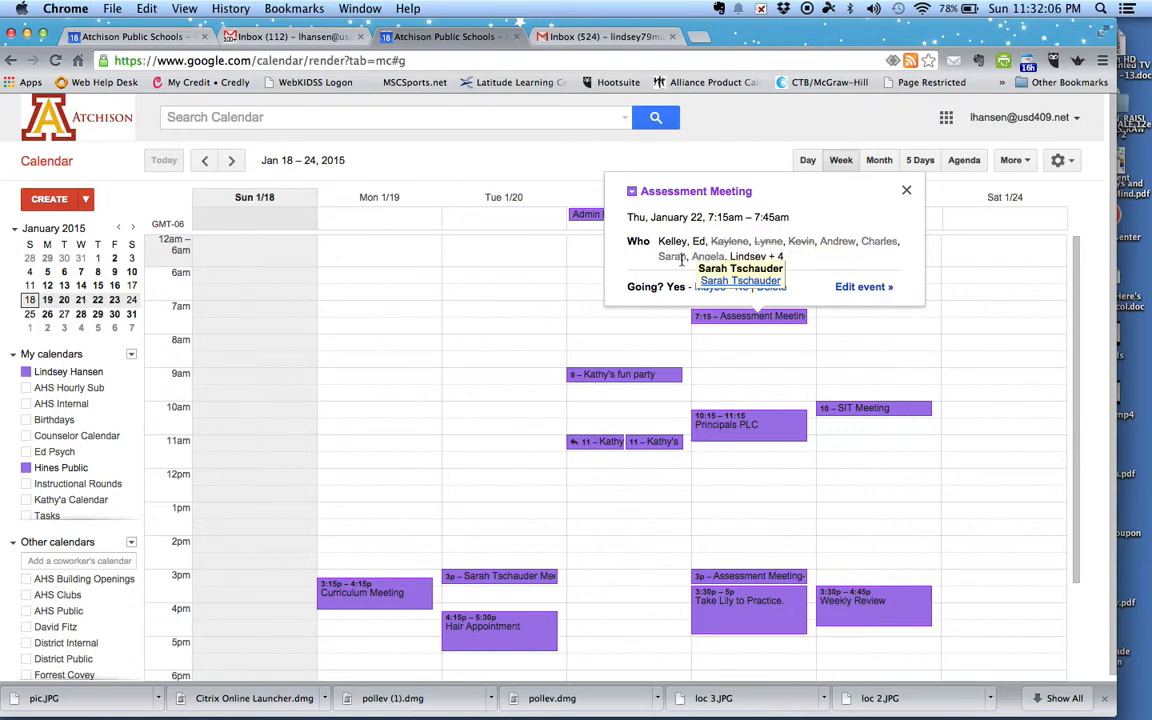
left_click(724, 577)
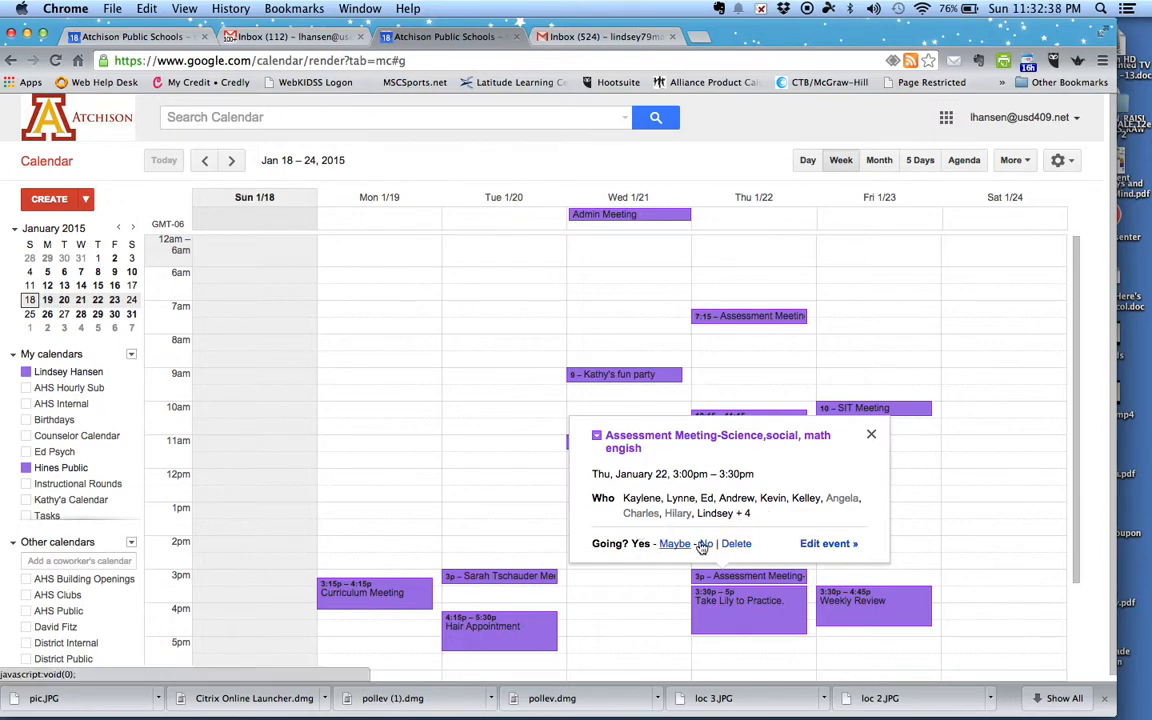
left_click(871, 437)
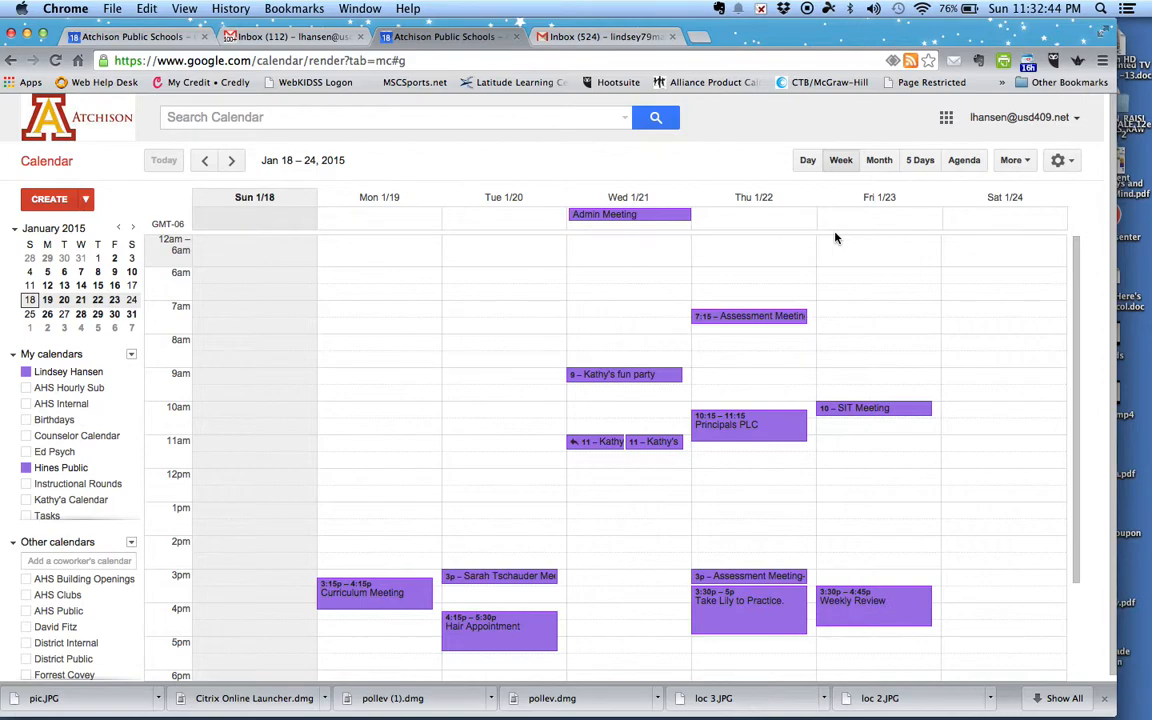
left_click(1066, 162)
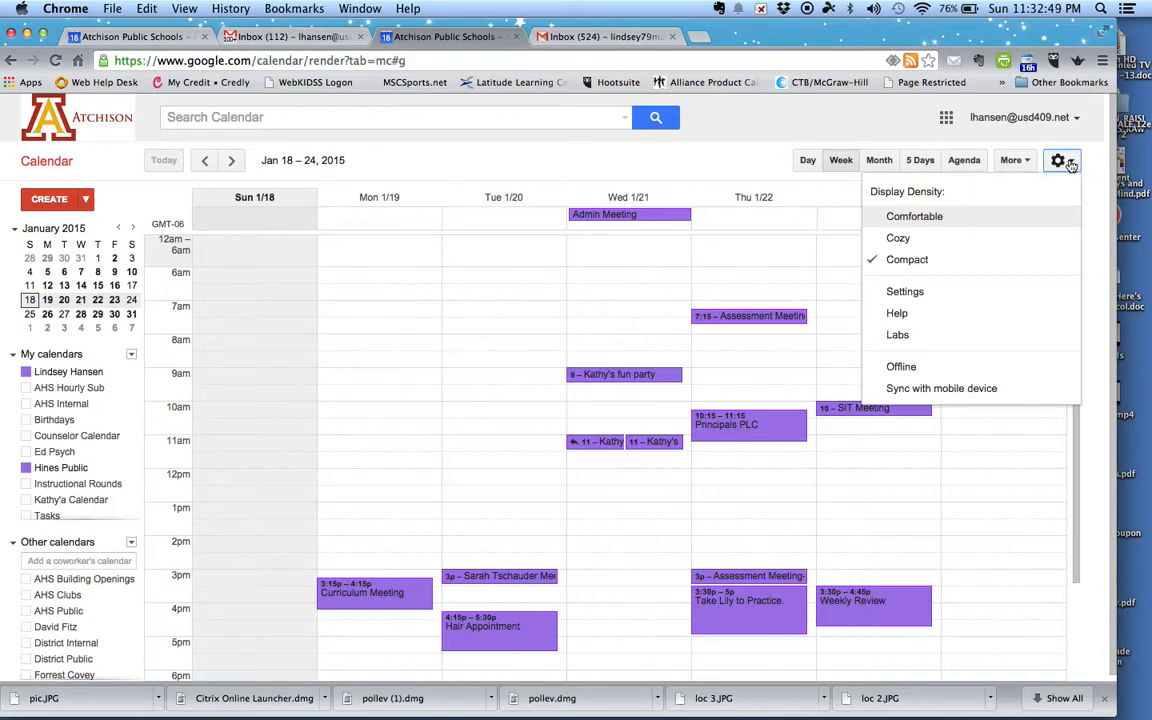
left_click(906, 218)
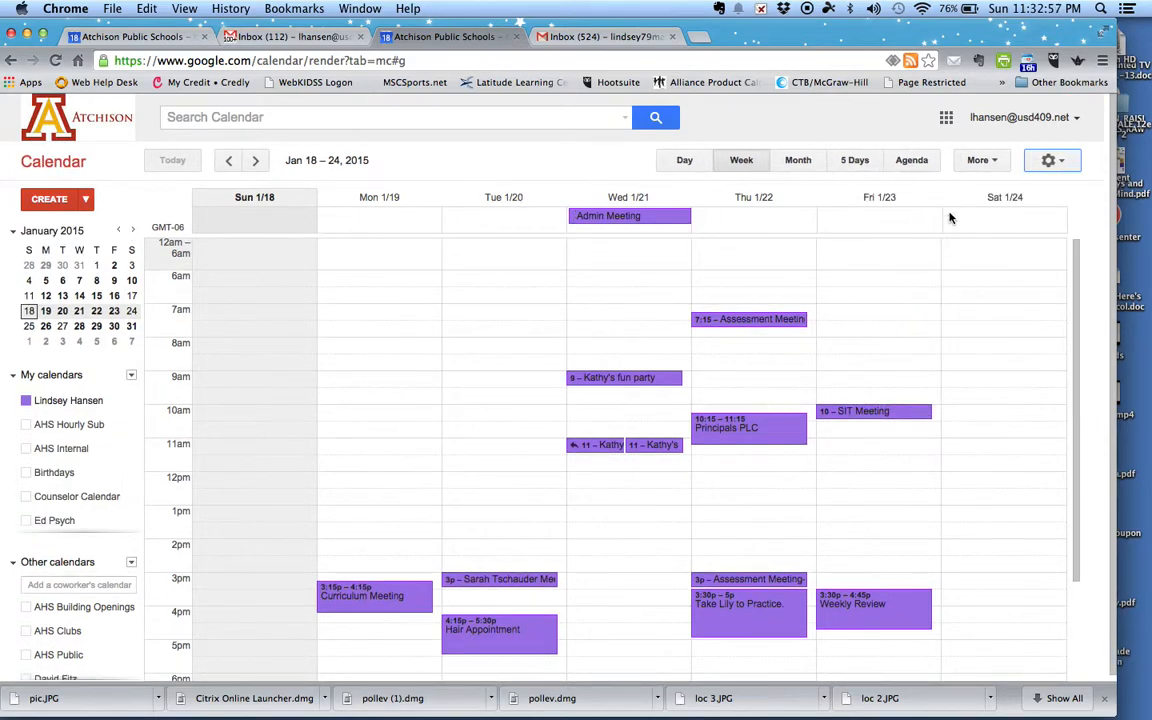
left_click(1052, 163)
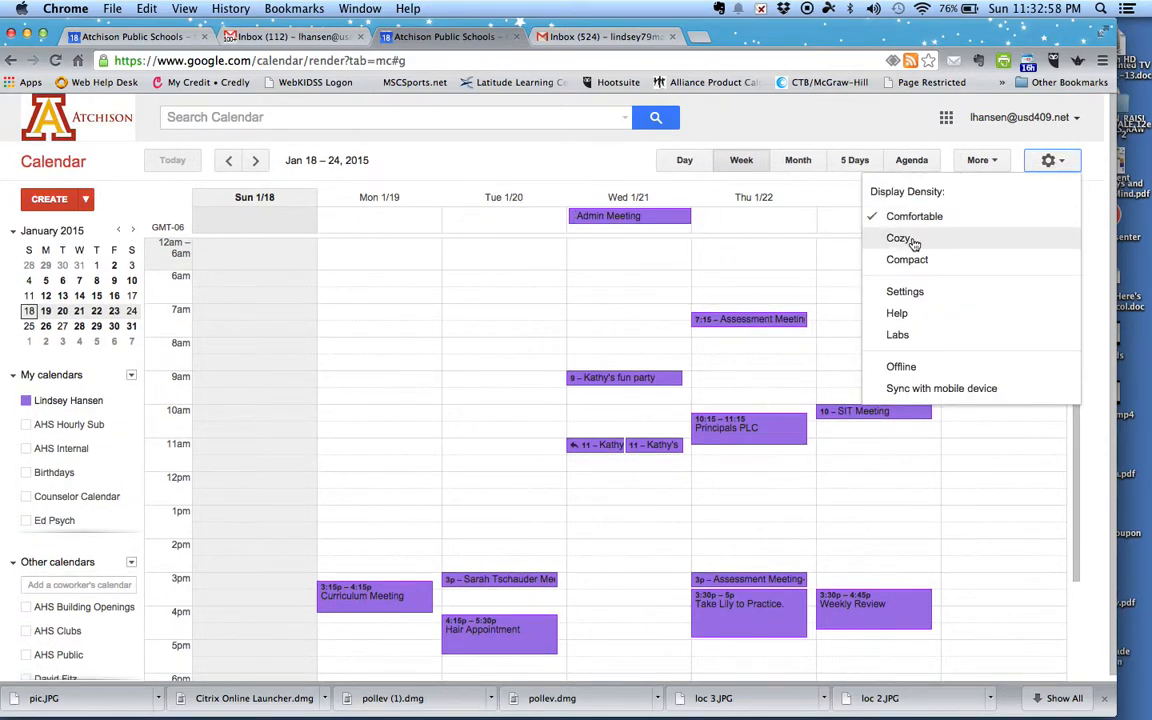
left_click(925, 240)
left_click(1056, 160)
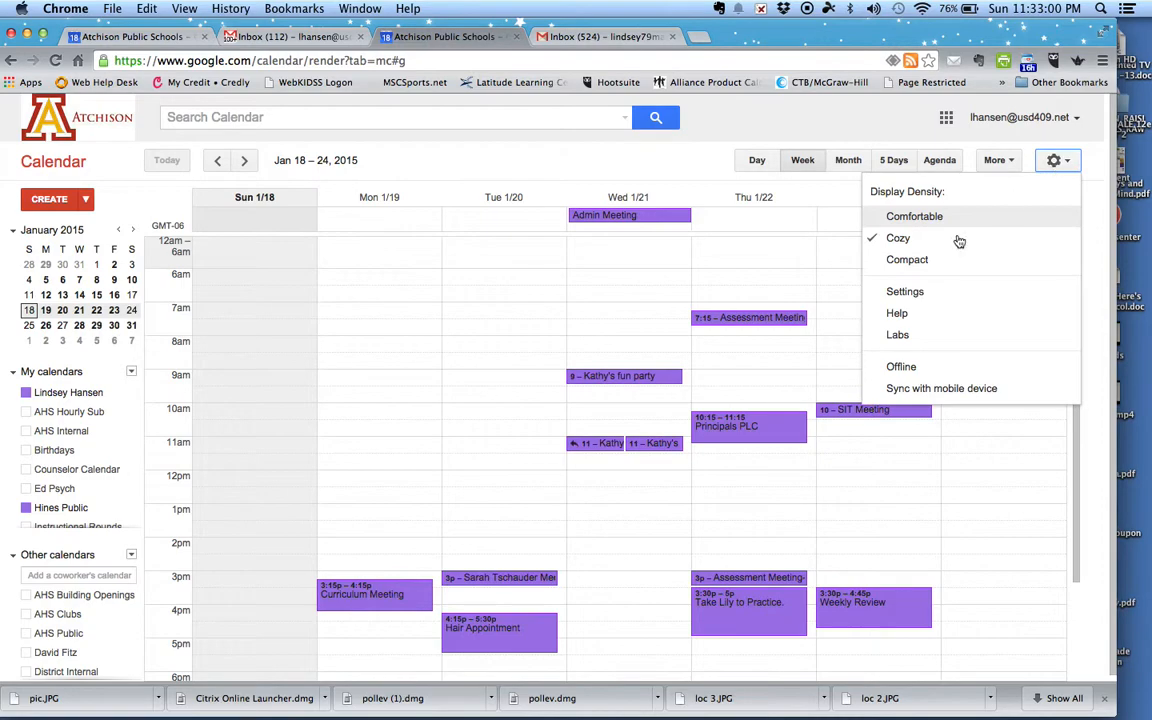
left_click(910, 258)
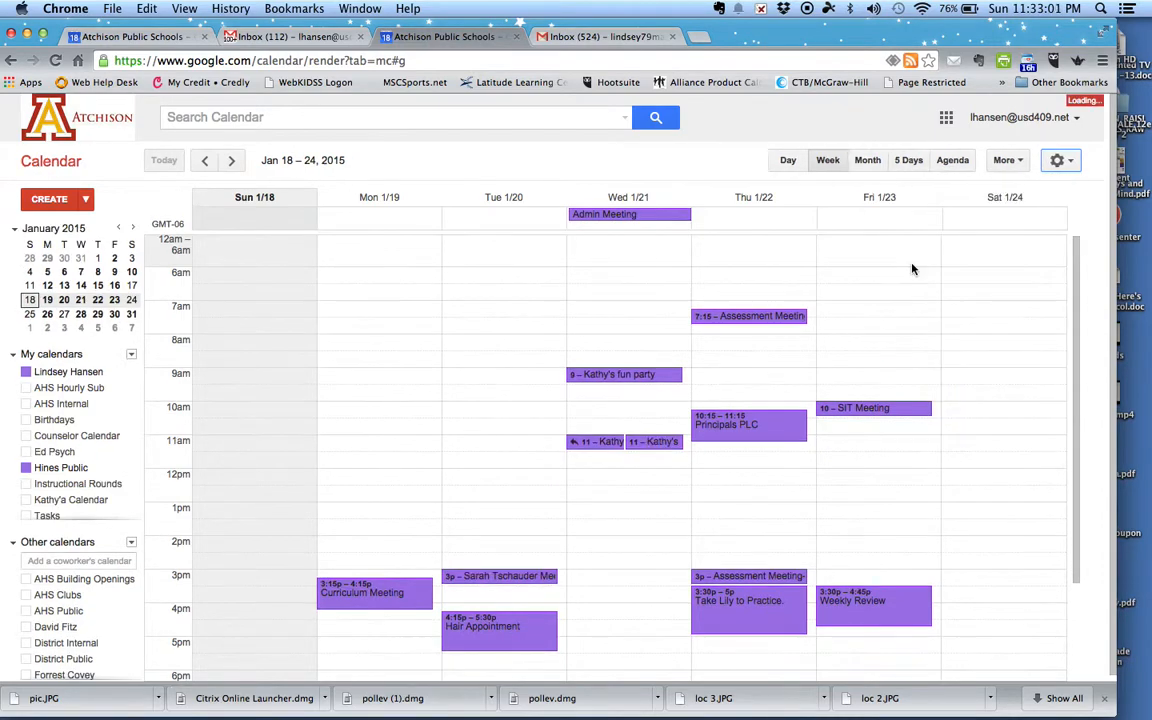
left_click(1062, 162)
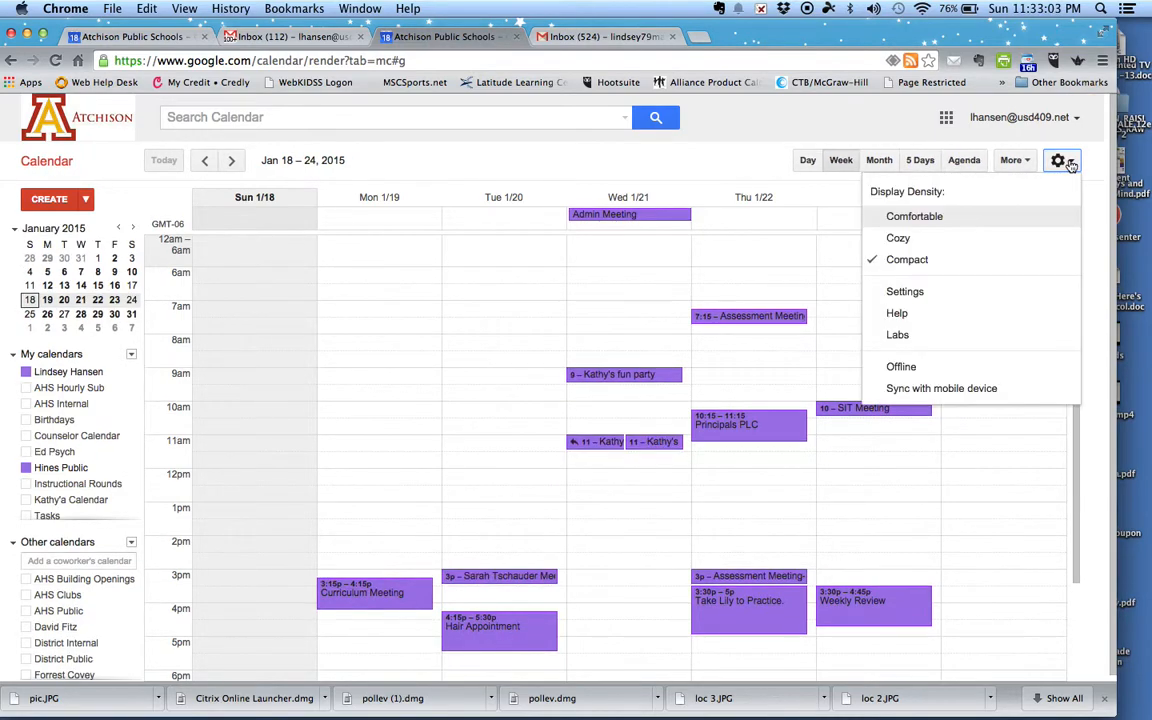
Step: Open Calendar Settings and browse the experimental Labs features
left_click(905, 293)
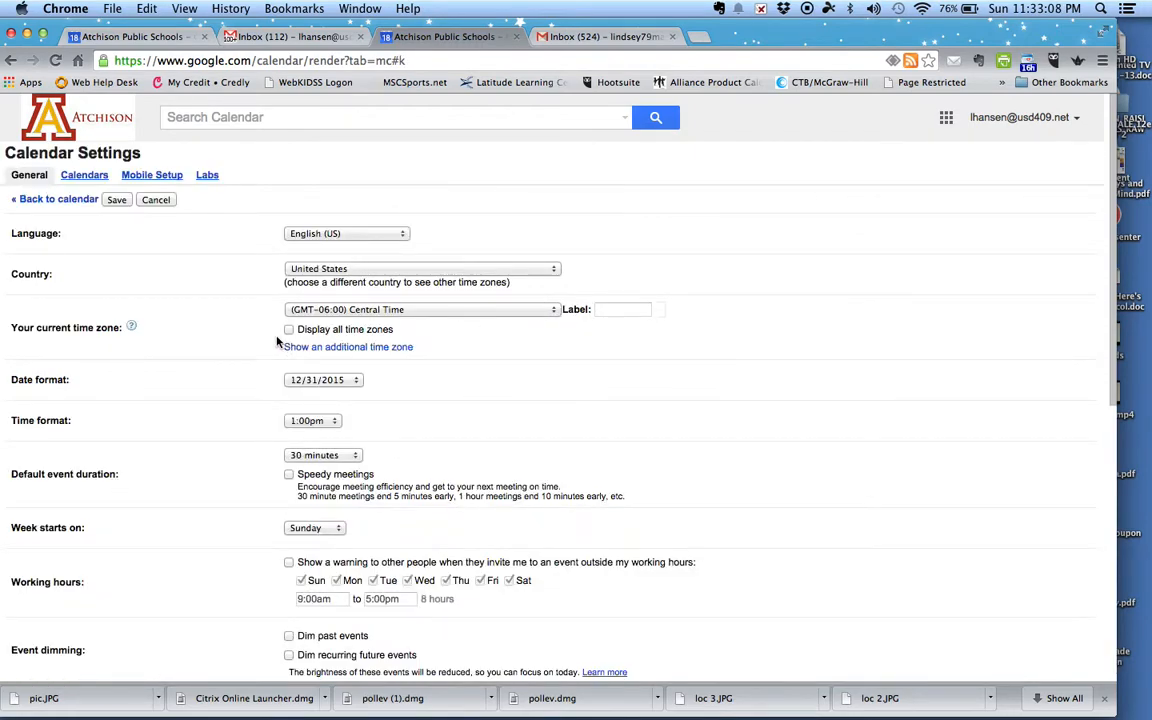
left_click(208, 176)
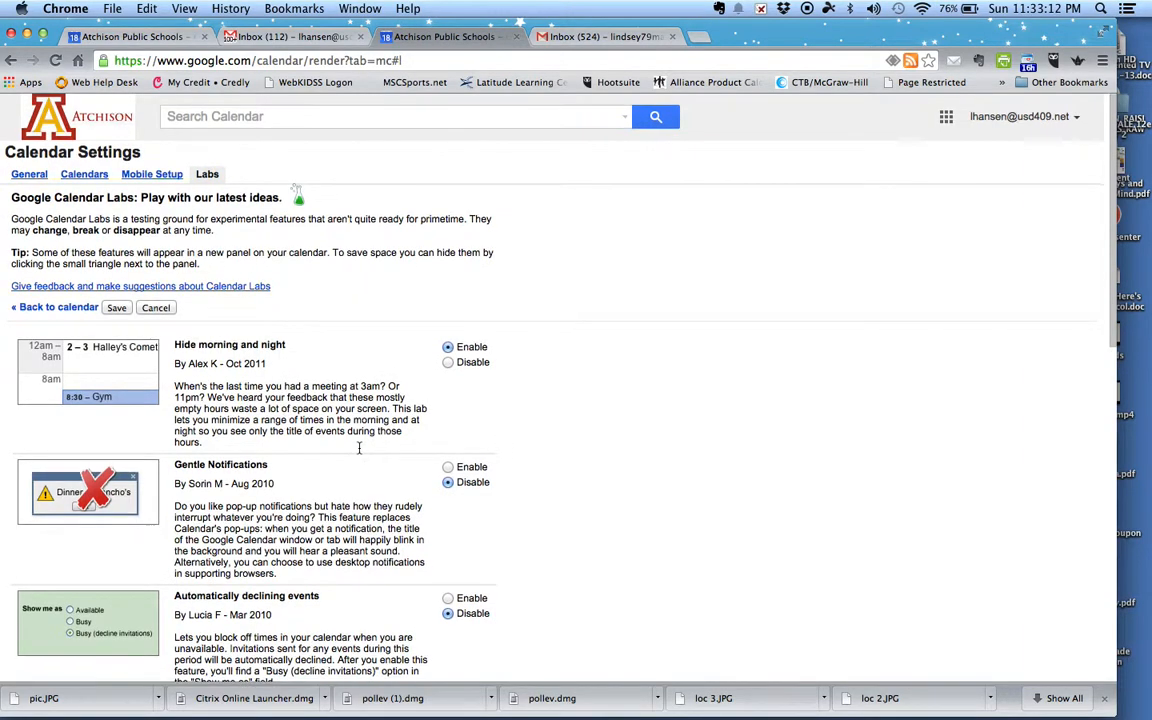
scroll(359, 448, "down", 5)
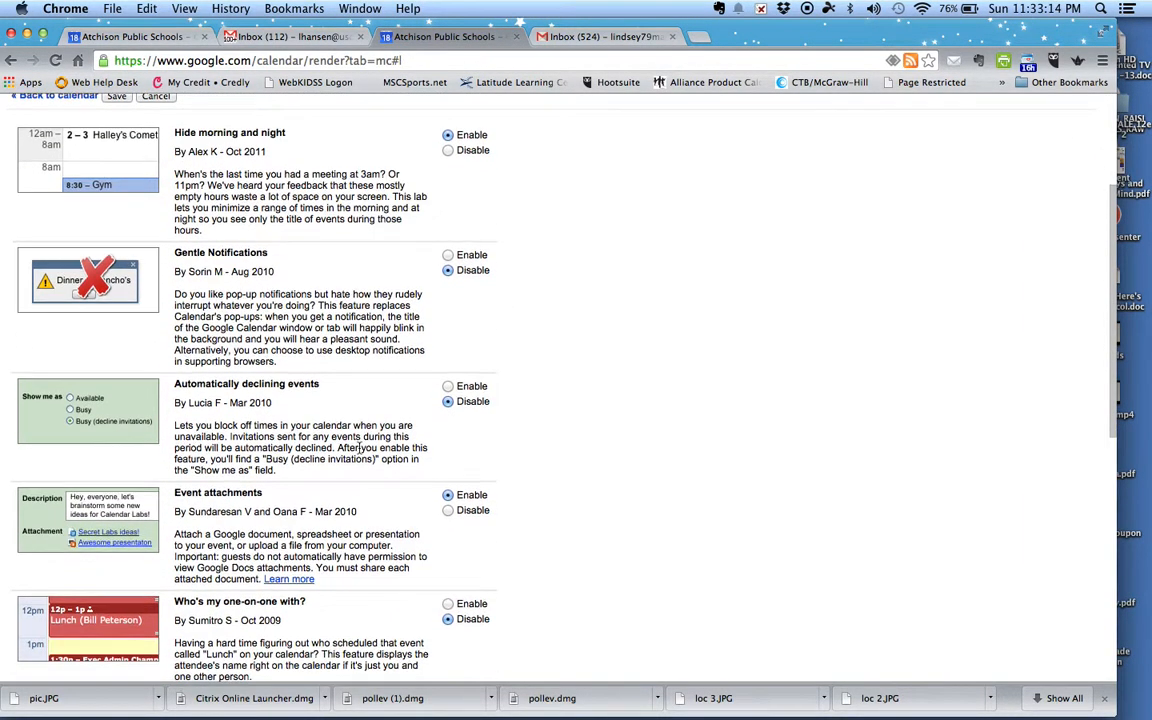
scroll(359, 448, "down", 2)
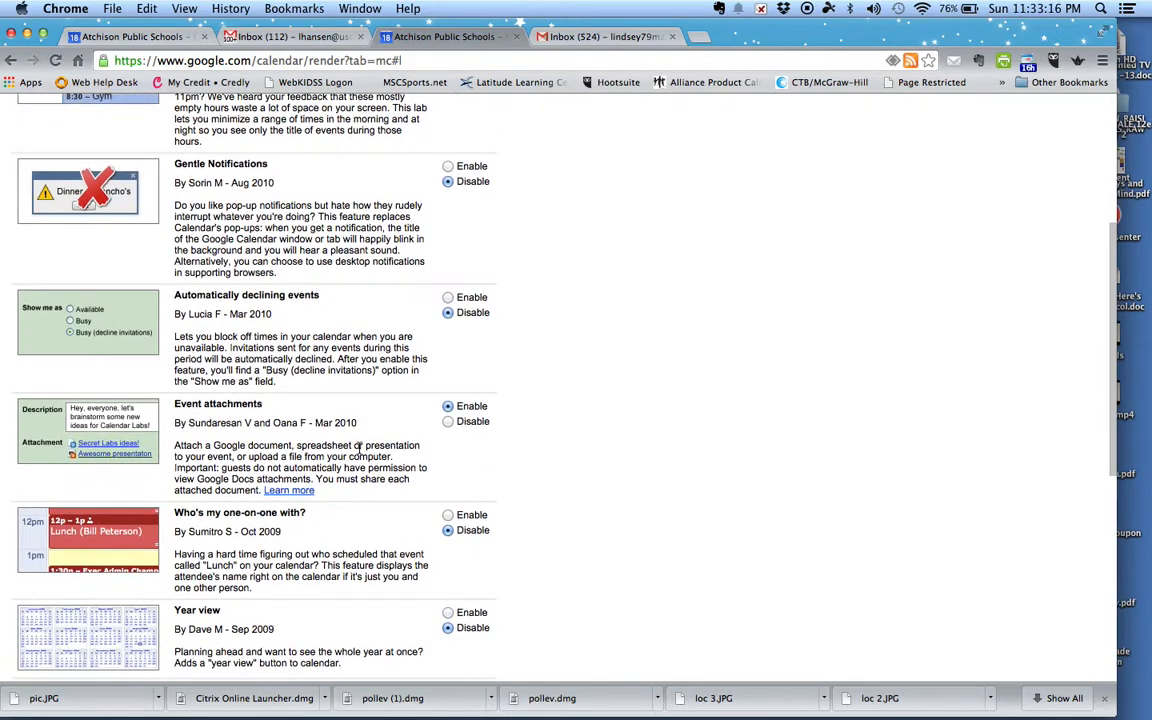
scroll(358, 448, "down", 9)
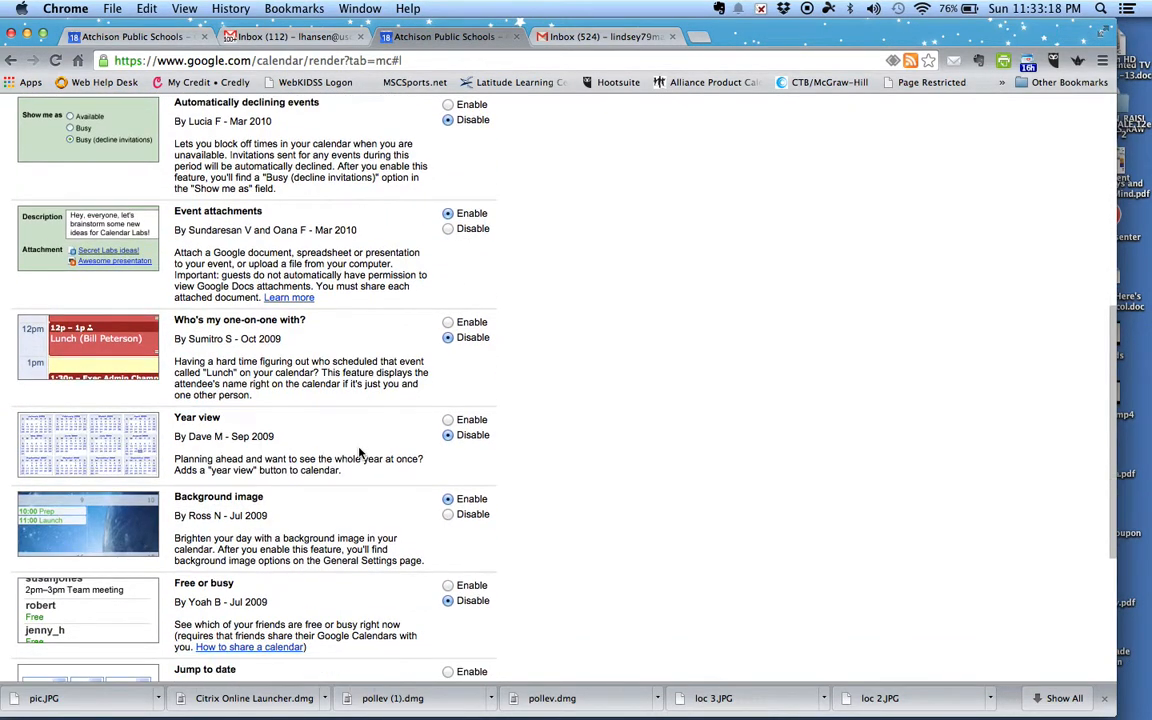
scroll(352, 357, "up", 15)
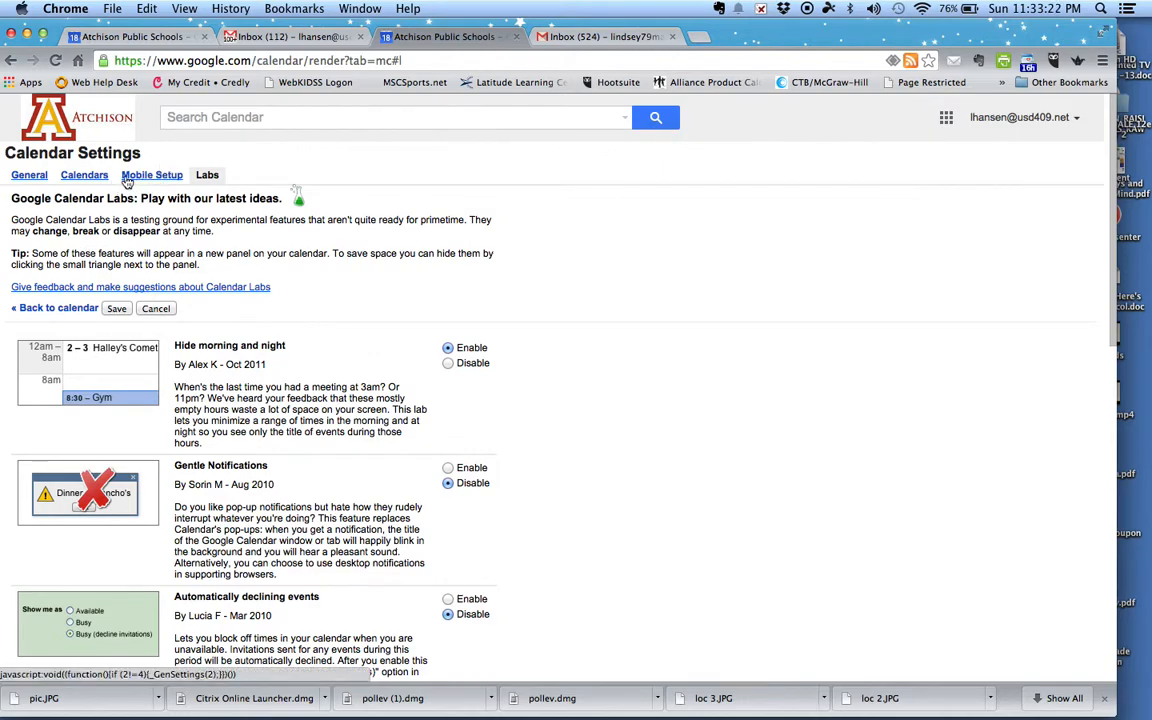
Step: Browse the Calendars list and its sharing settings, then head back toward the calendar
left_click(88, 177)
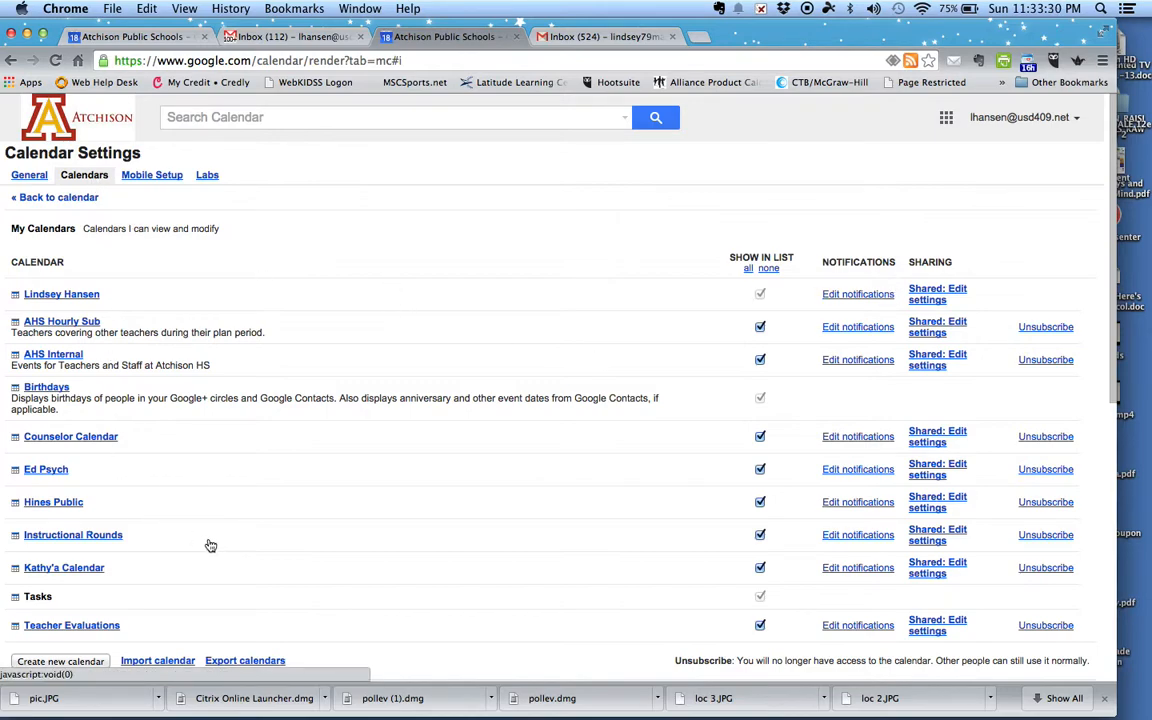
scroll(270, 515, "down", 1)
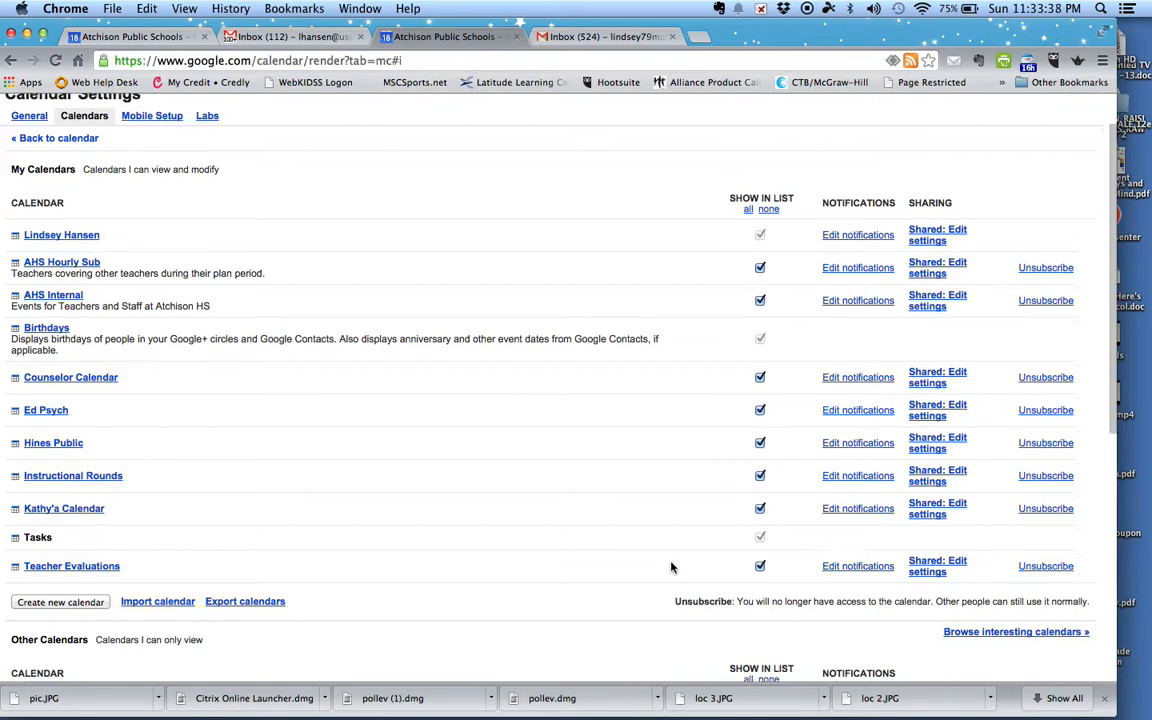
scroll(671, 567, "down", 5)
scroll(671, 567, "up", 6)
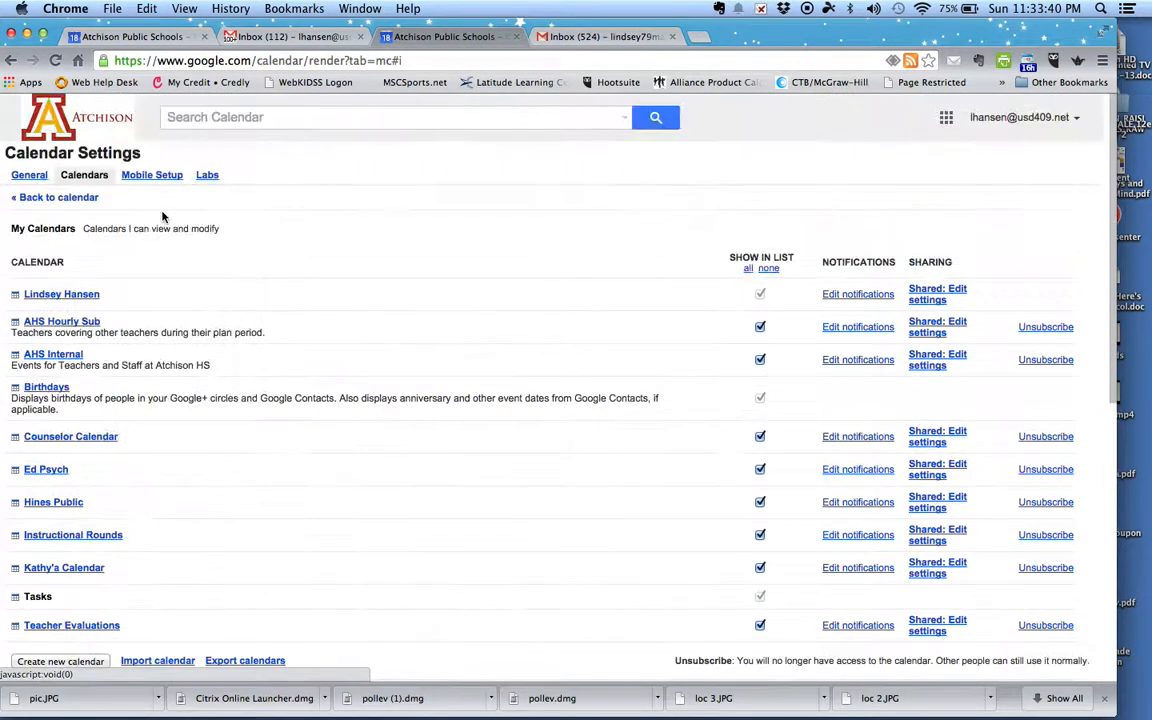
left_click(54, 208)
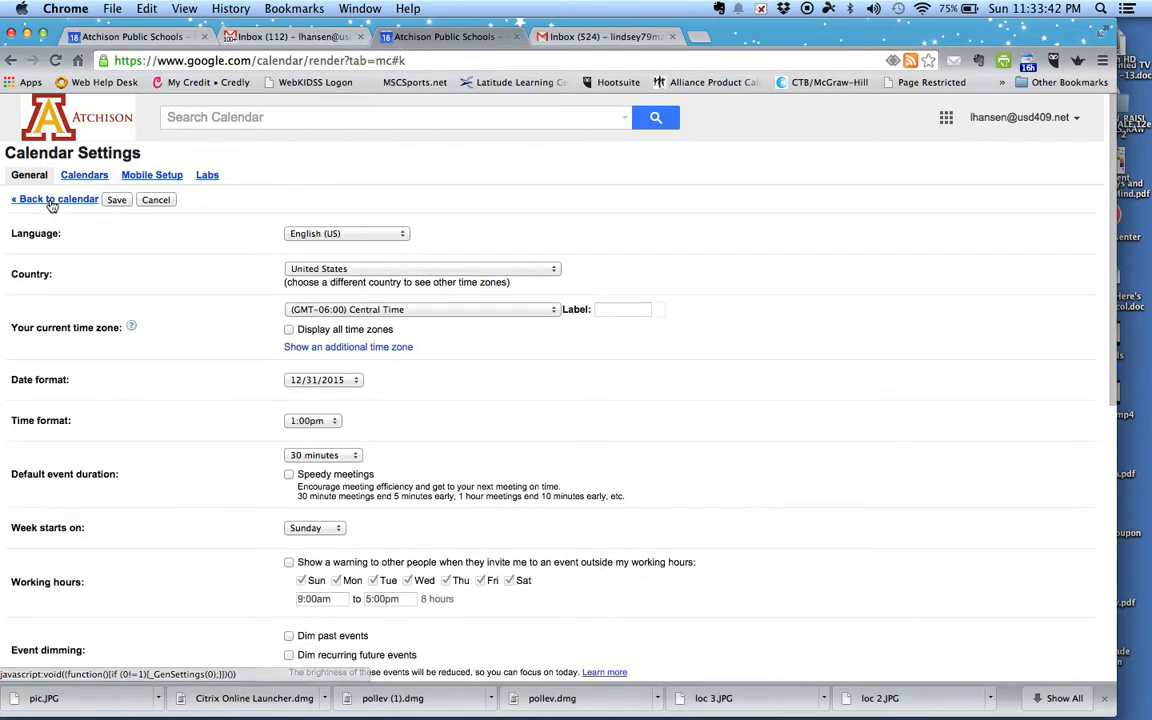
Step: Return from settings to the Jan 18–24, 2015 week view
left_click(51, 198)
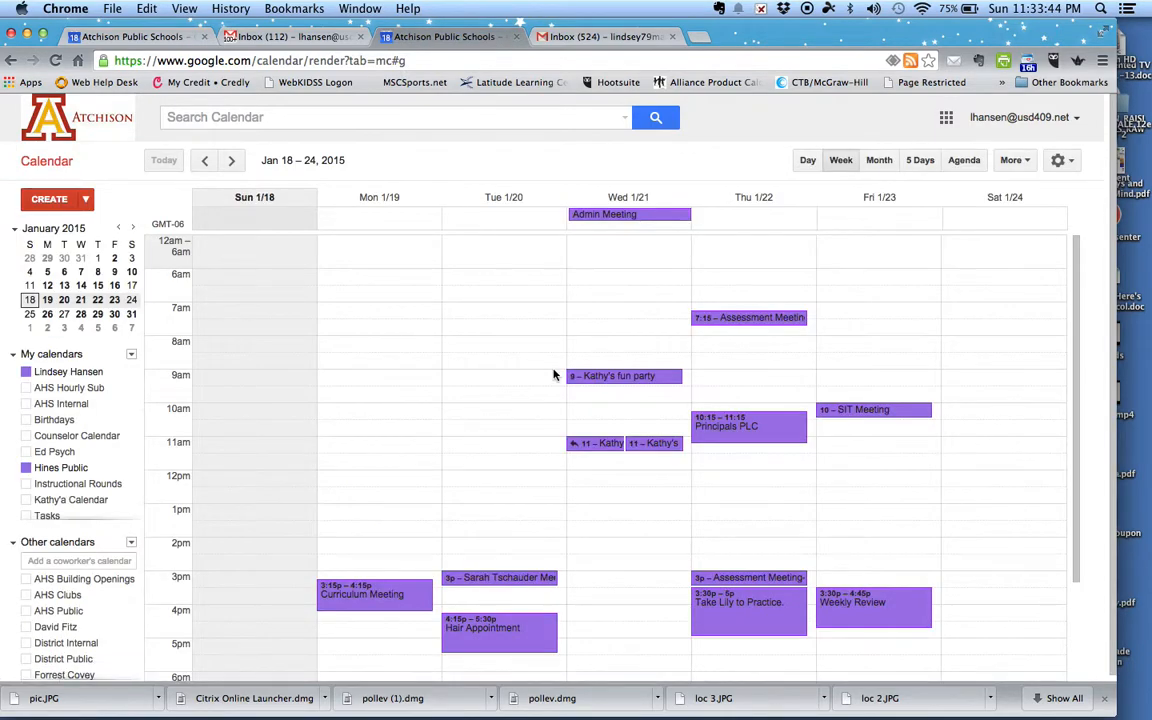